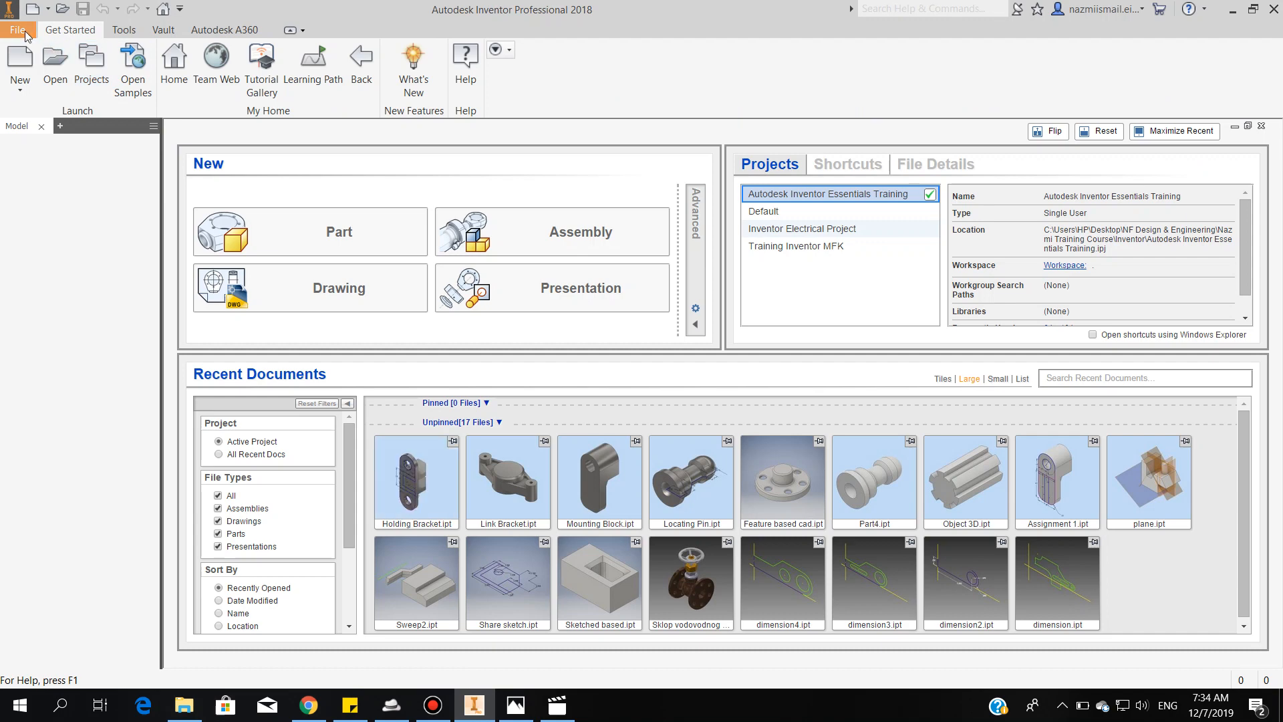
Create a new metric part from the Standard (mm).ipt template and start a 2D sketch on the horizontal origin plane
{"action": "left_click", "coordinate": [17, 29]}
{"action": "left_click", "coordinate": [59, 105]}
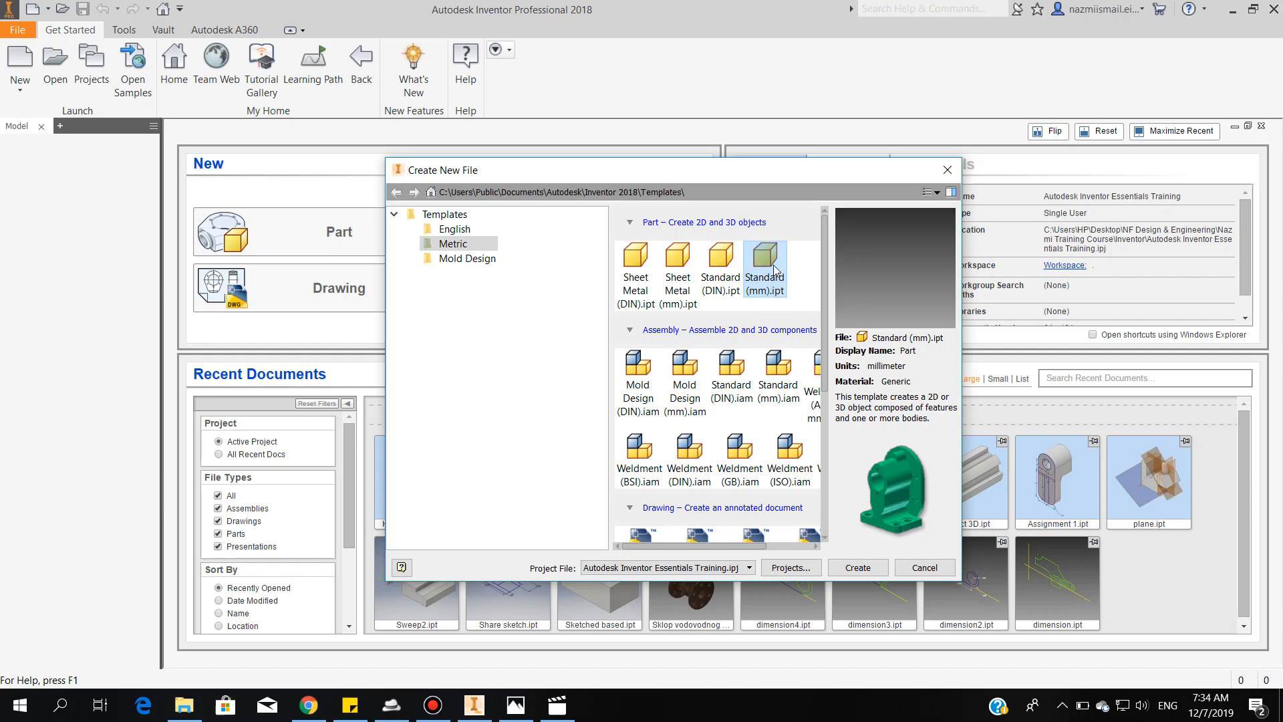
{"action": "left_click", "coordinate": [859, 567]}
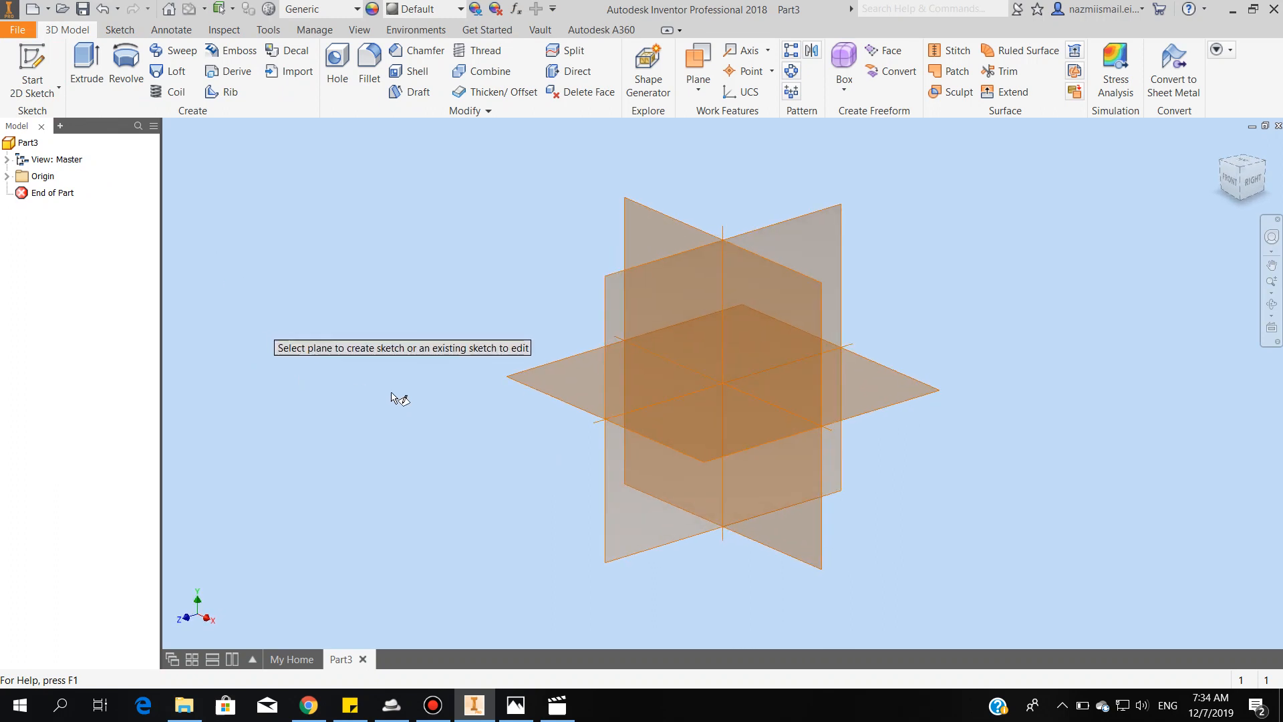
{"action": "left_click", "coordinate": [896, 384]}
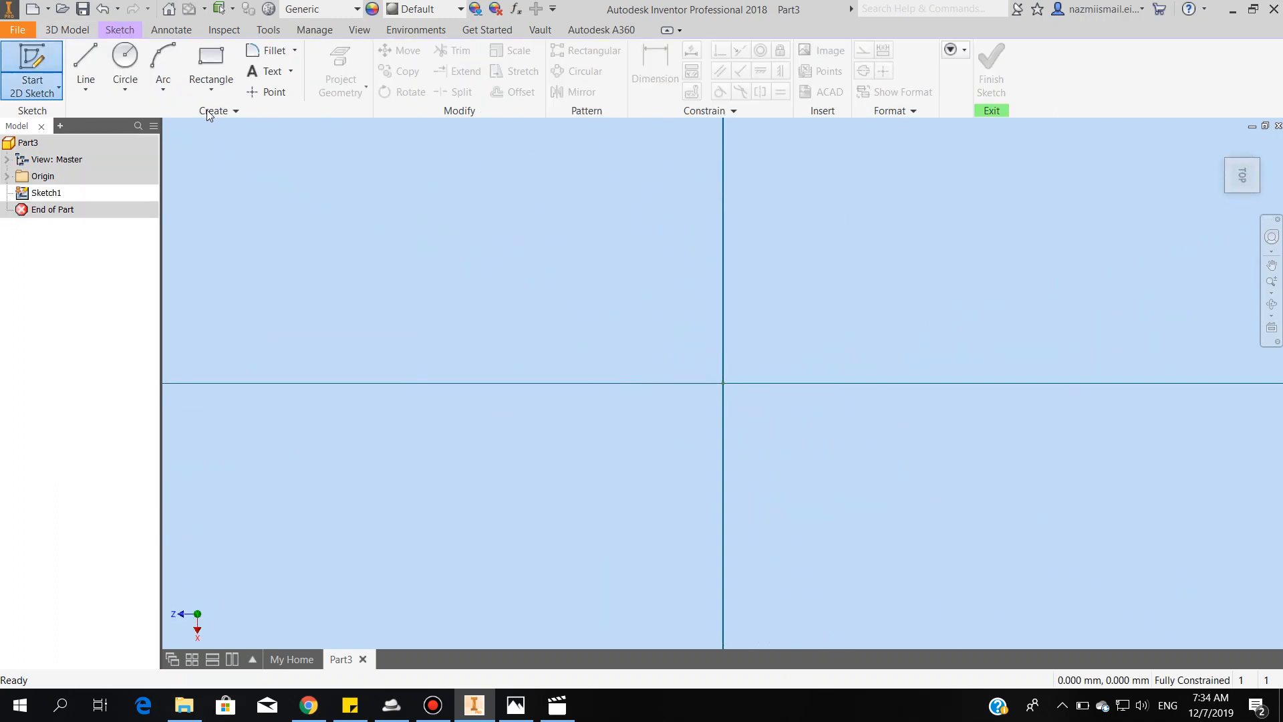
Sketch a two-point rectangle 100 mm wide and 50 mm high enclosing the origin
{"action": "left_click", "coordinate": [210, 82]}
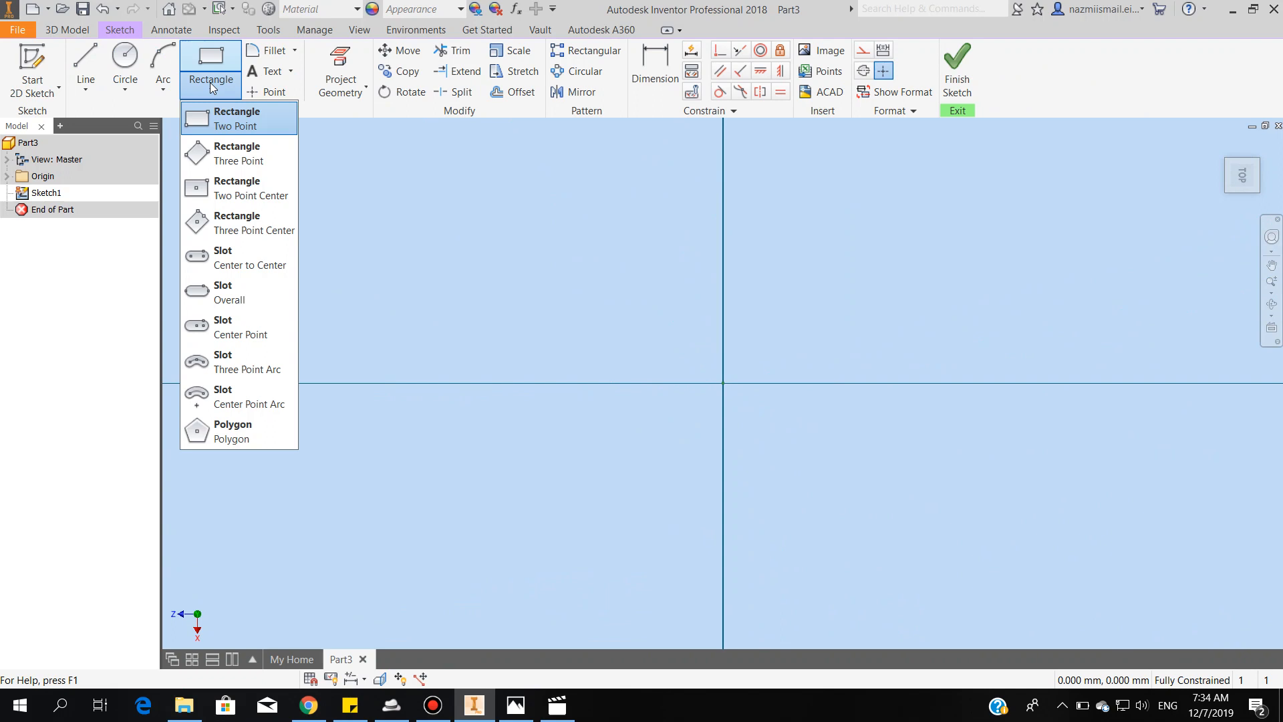
{"action": "left_click", "coordinate": [227, 120]}
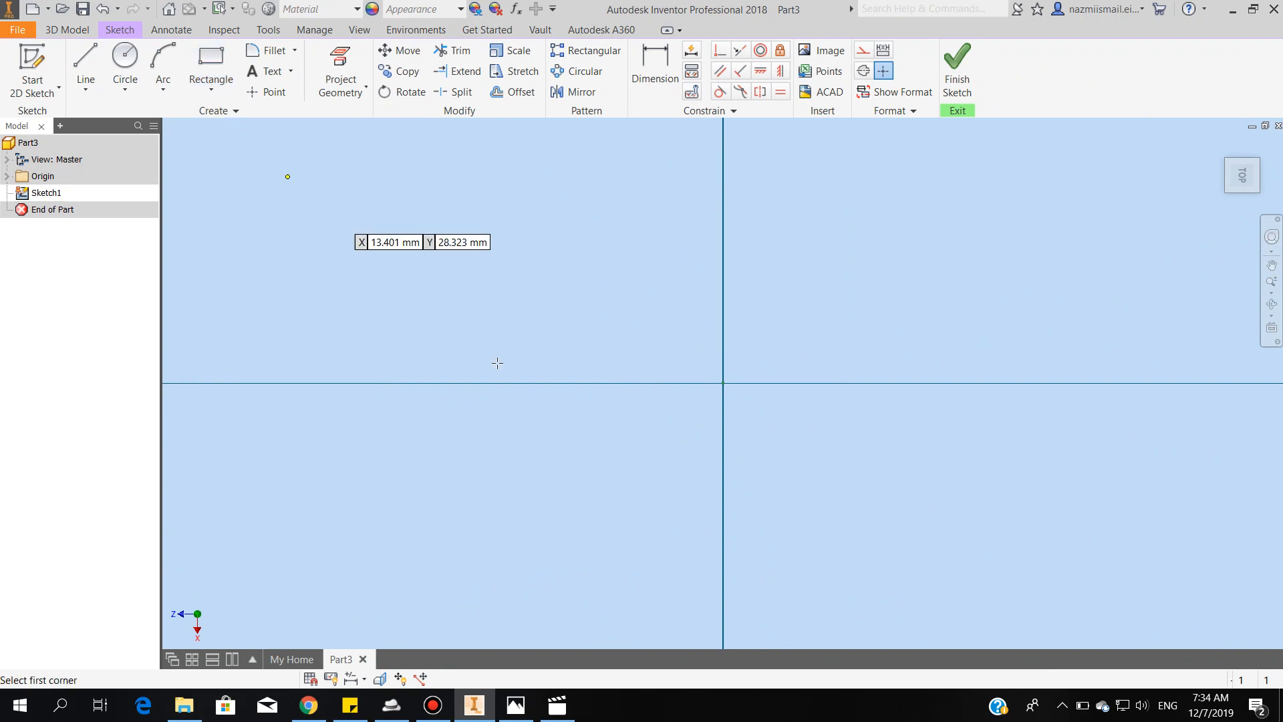
{"action": "left_click", "coordinate": [523, 443]}
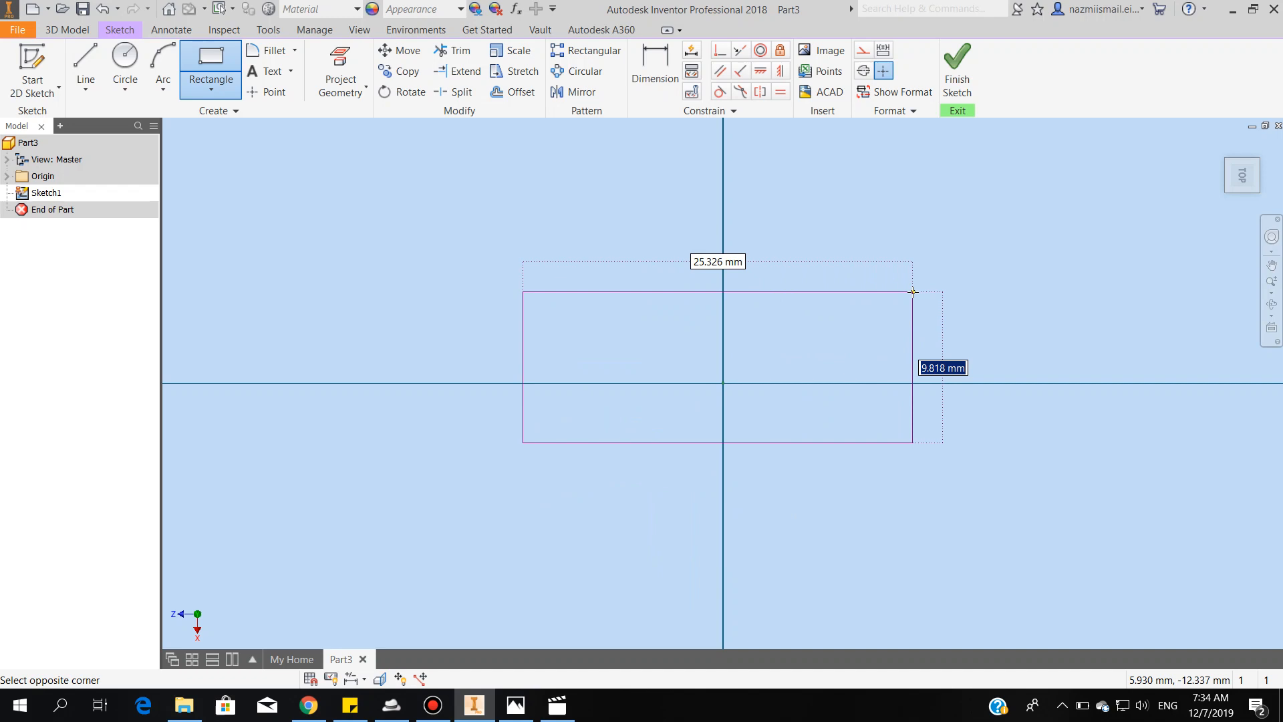
{"action": "type", "text": "50"}
{"action": "key", "text": "Tab"}
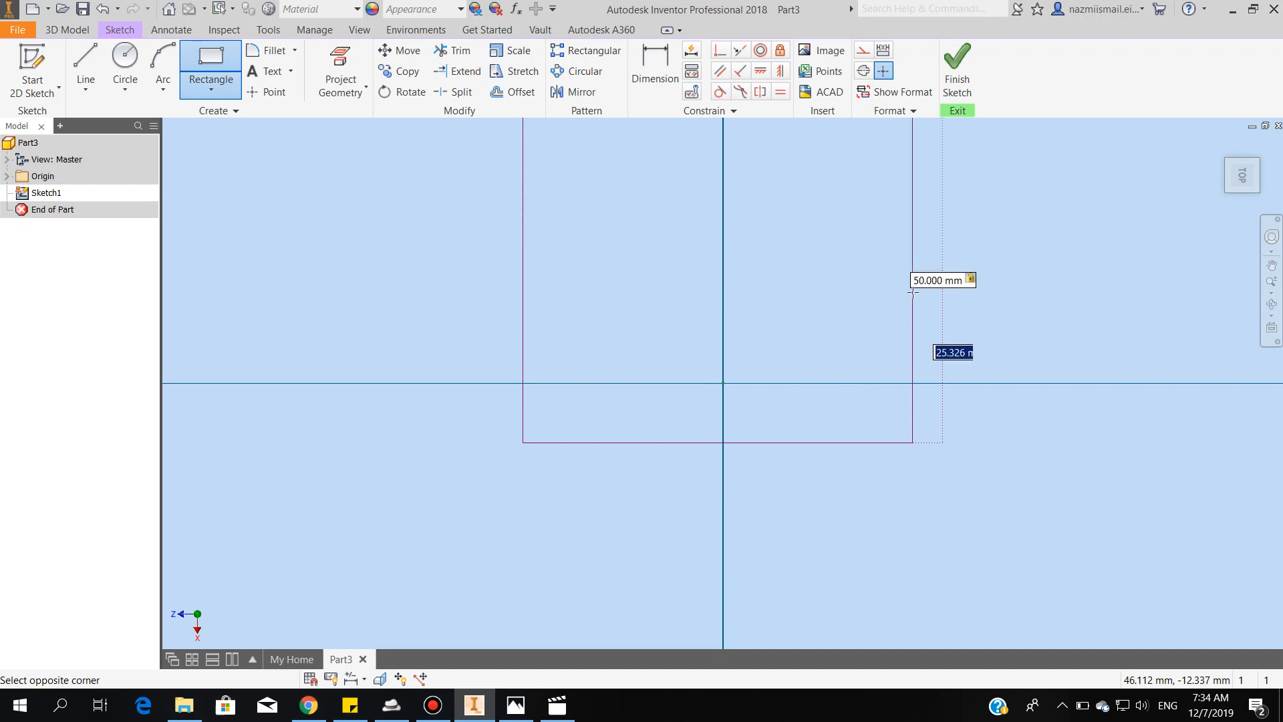
{"action": "type", "text": "100"}
{"action": "key", "text": "Return"}
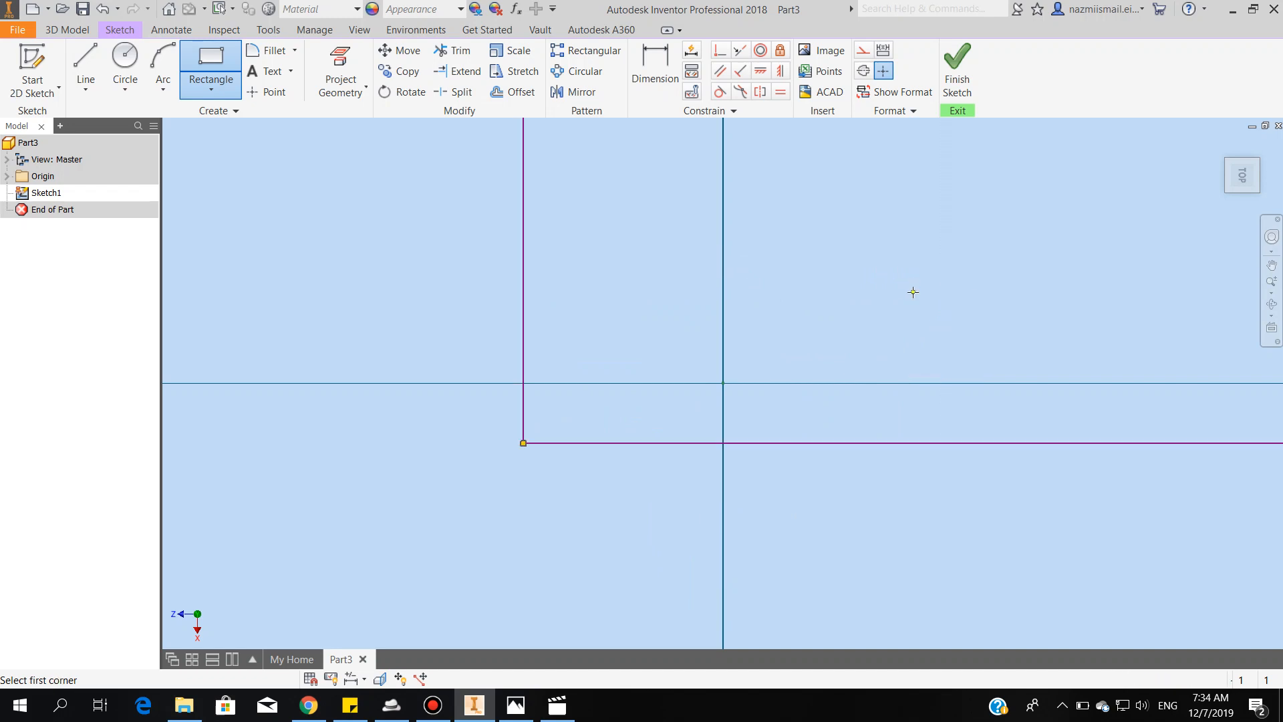
{"action": "scroll", "coordinate": [507, 515], "scroll_direction": "down", "scroll_amount": 5}
{"action": "scroll", "coordinate": [616, 487], "scroll_direction": "up", "scroll_amount": 4}
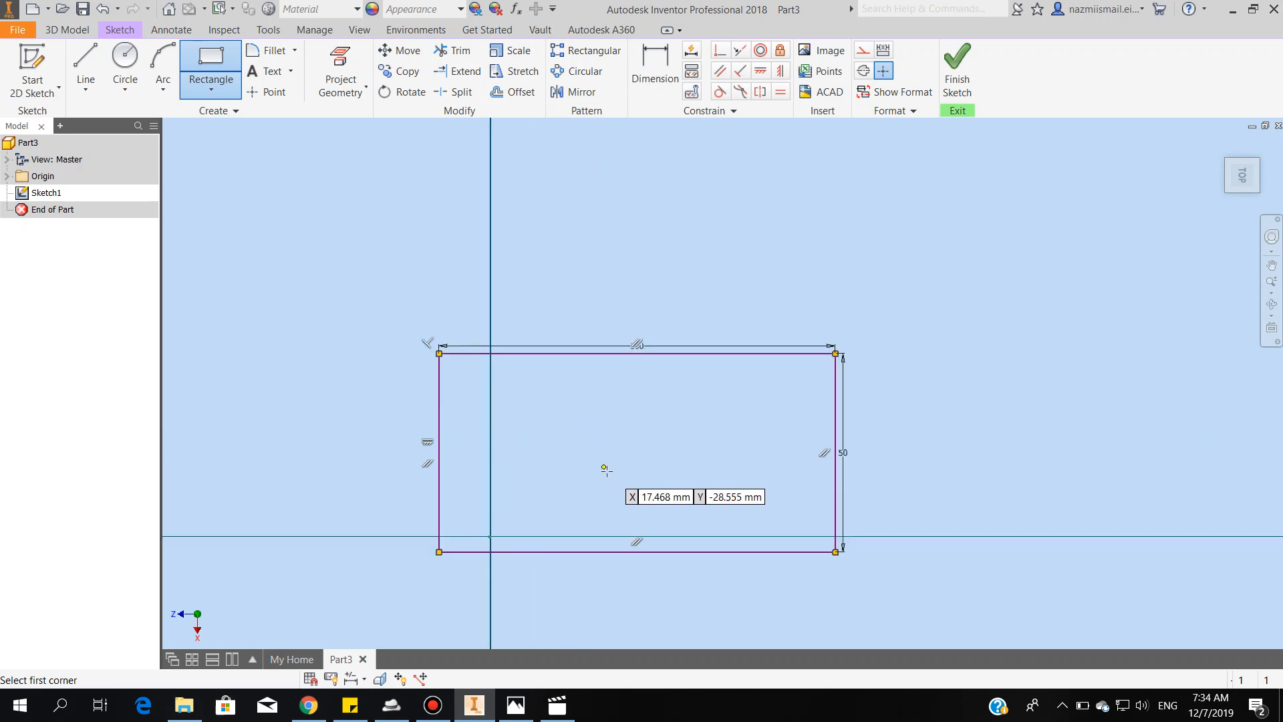
{"action": "middle_click_drag", "start_coordinate": [711, 424], "coordinate": [725, 409]}
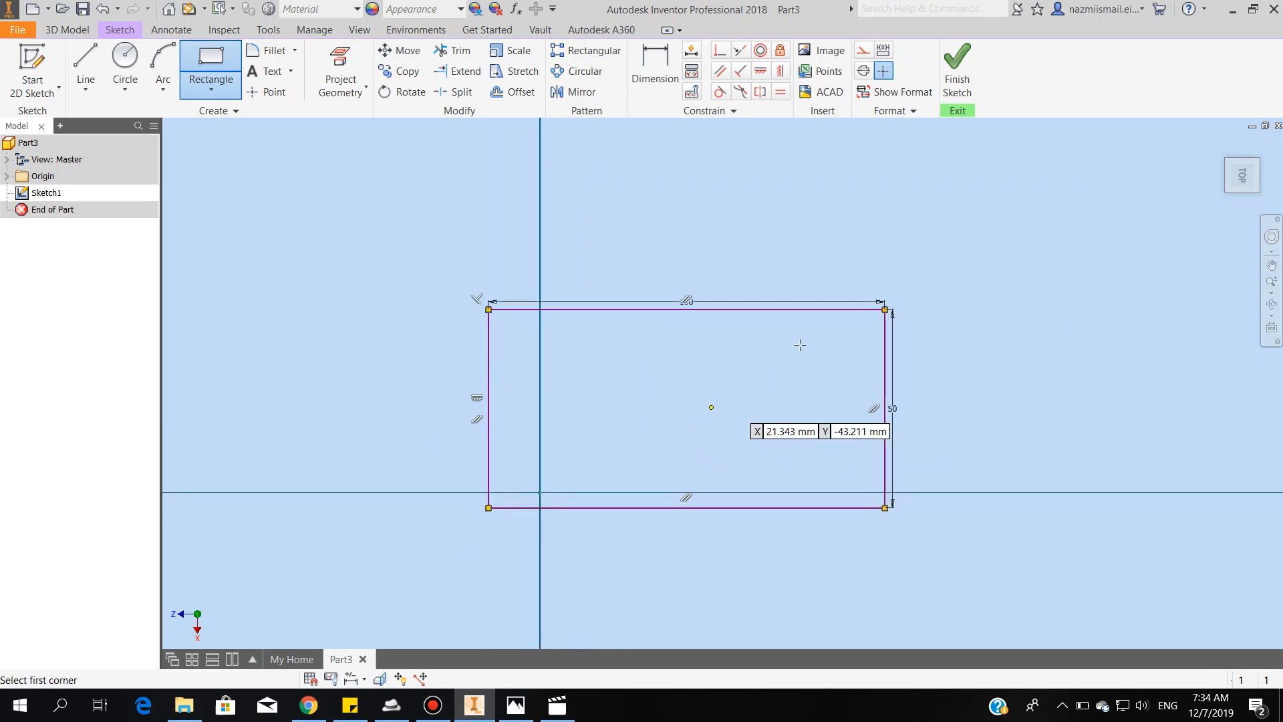
{"action": "right_click_drag", "start_coordinate": [826, 247], "coordinate": [860, 251]}
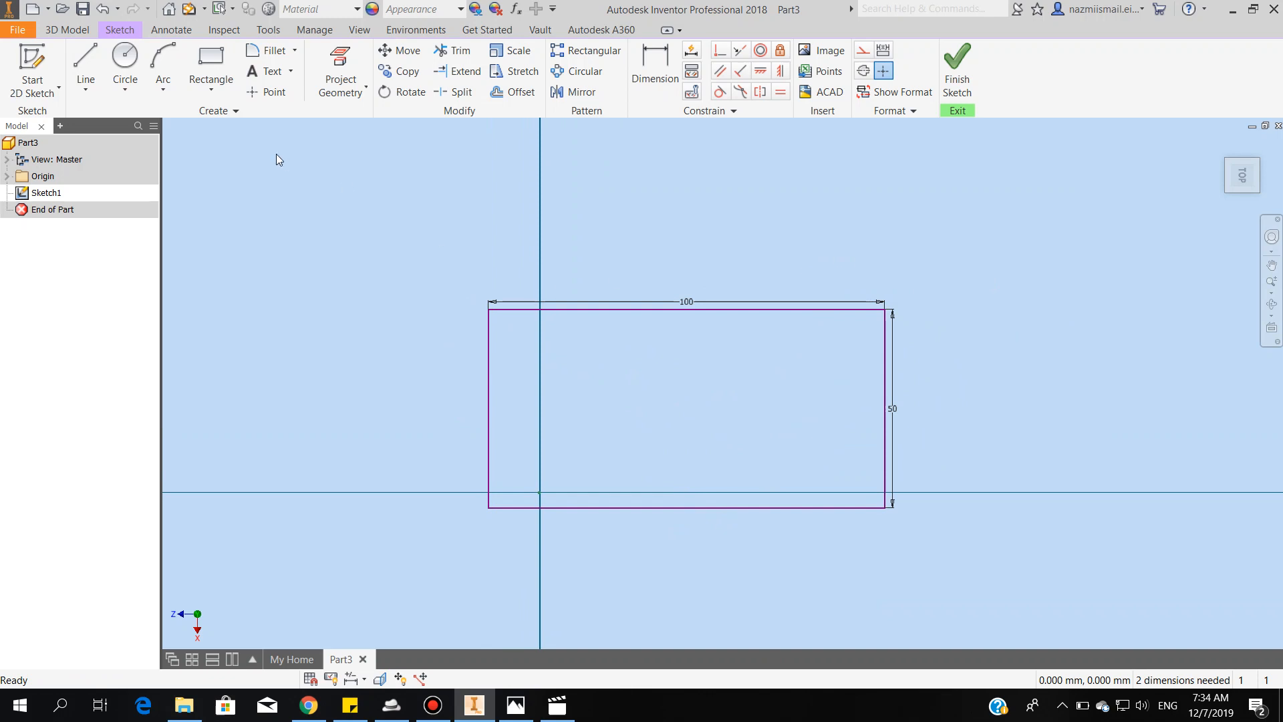
Draw a three-point arc bulging outward between the corners of the rectangle's left side, with a 25 mm radius
{"action": "left_click", "coordinate": [161, 85]}
{"action": "left_click", "coordinate": [184, 118]}
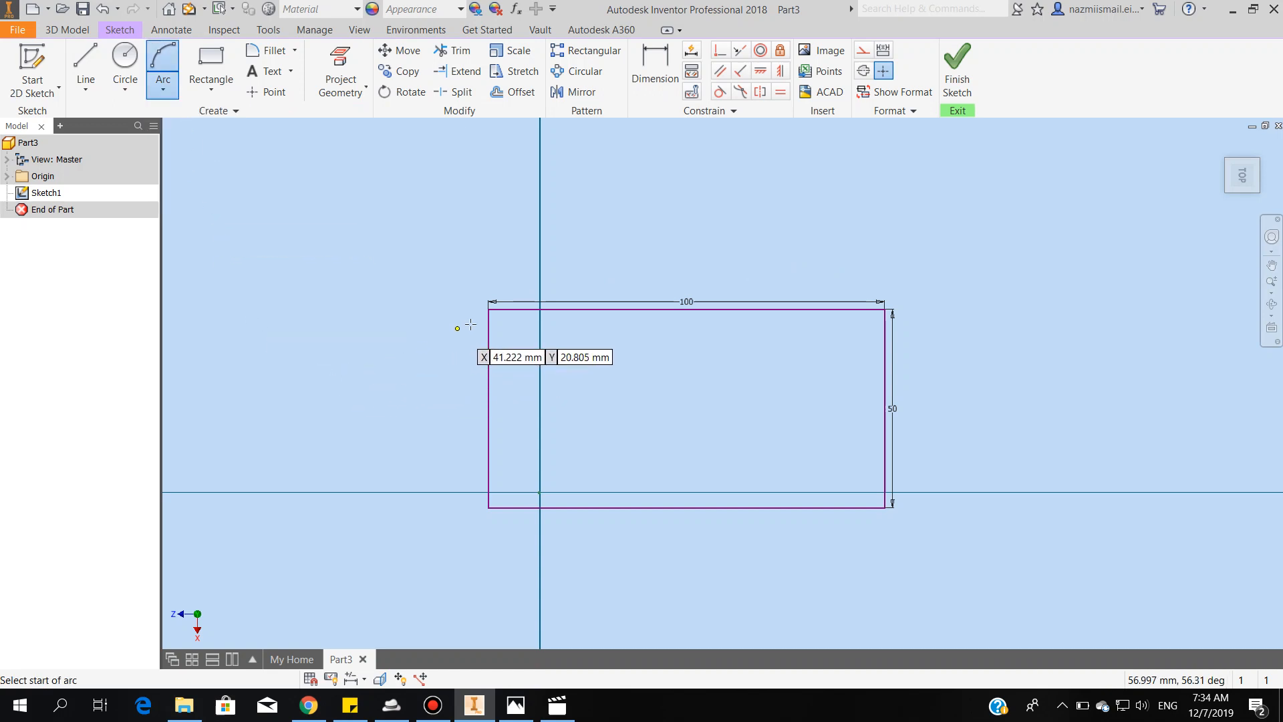
{"action": "left_click", "coordinate": [489, 310]}
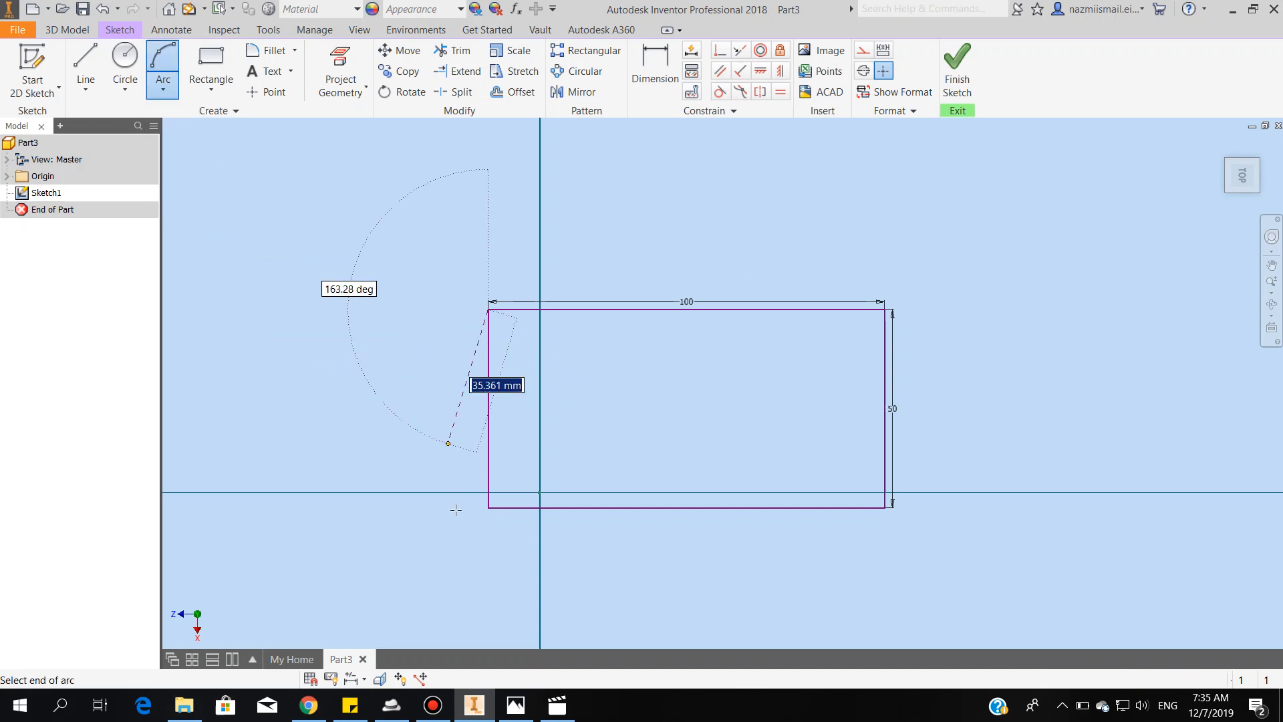
{"action": "left_click", "coordinate": [489, 507]}
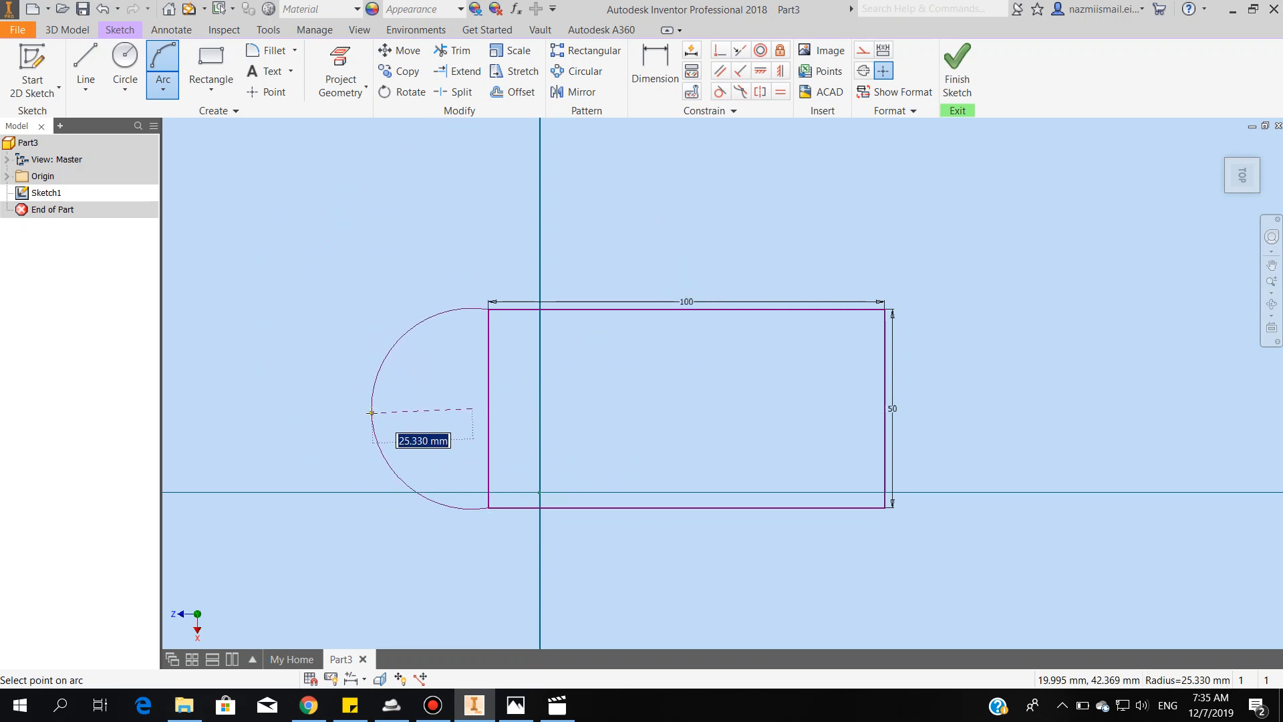
{"action": "type", "text": "25"}
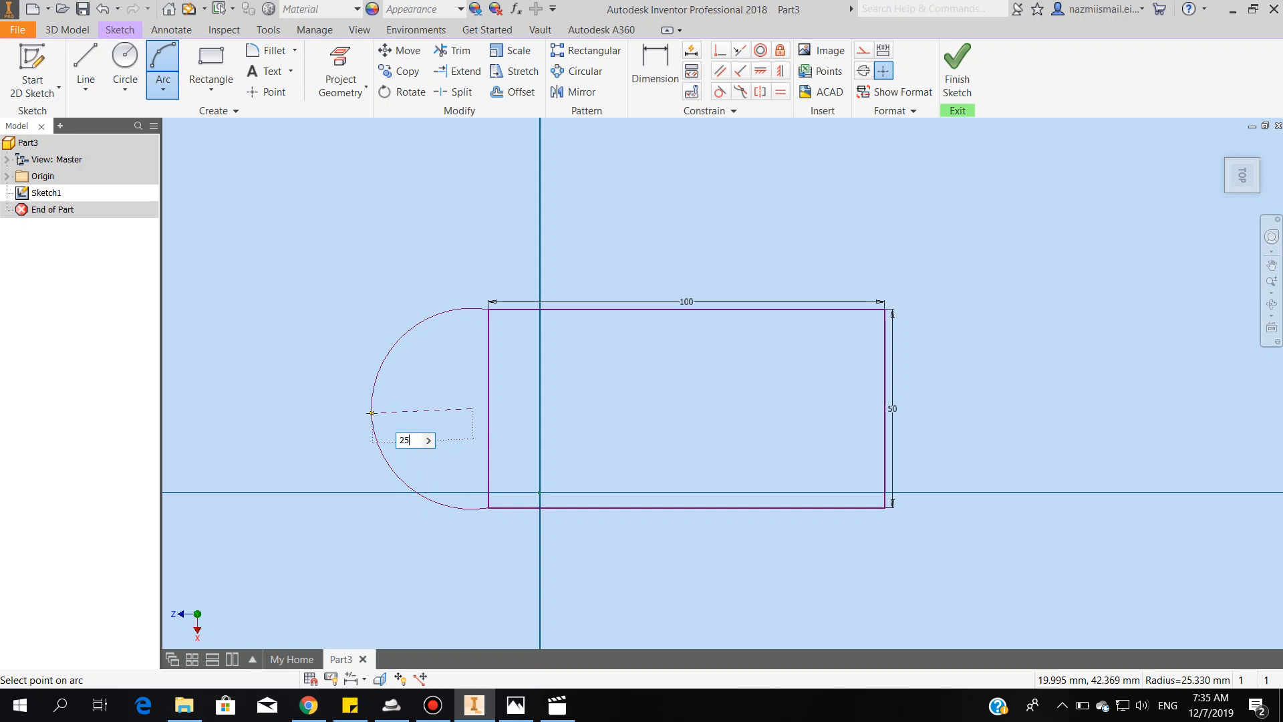
{"action": "key", "text": "Return"}
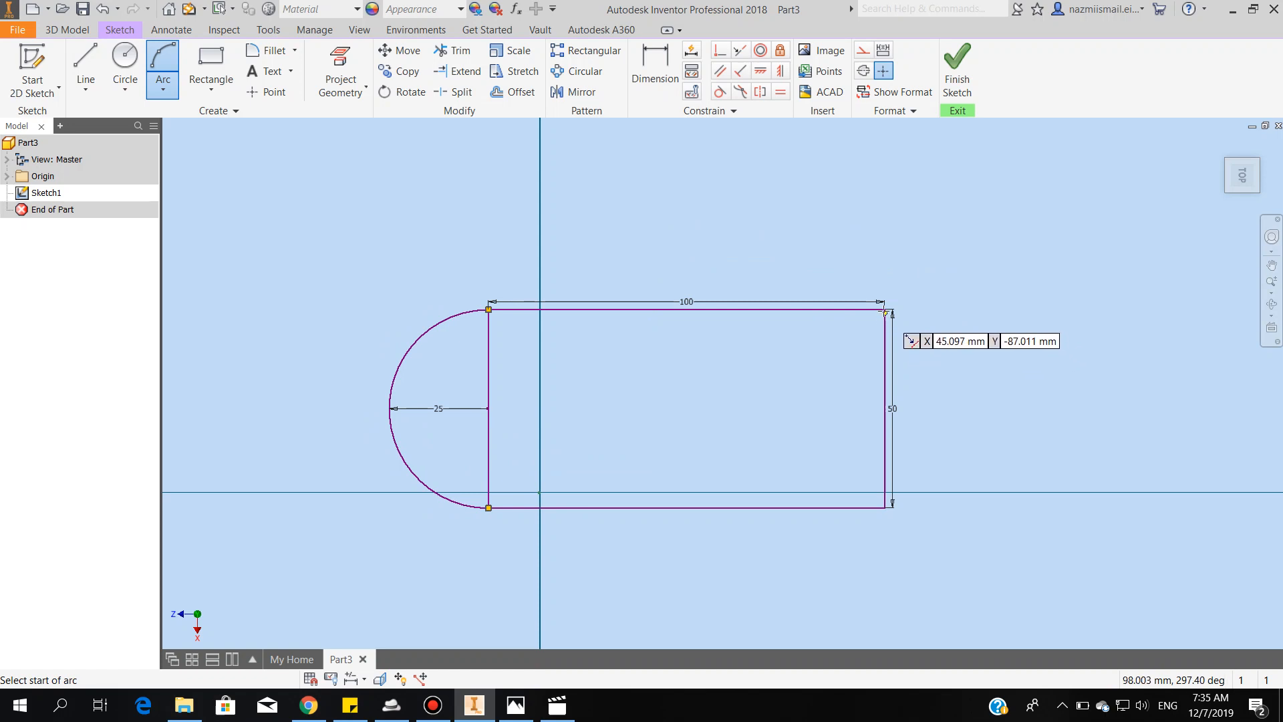
Draw a three-point arc bulging outward between the corners of the rectangle's right side
{"action": "left_click", "coordinate": [885, 309]}
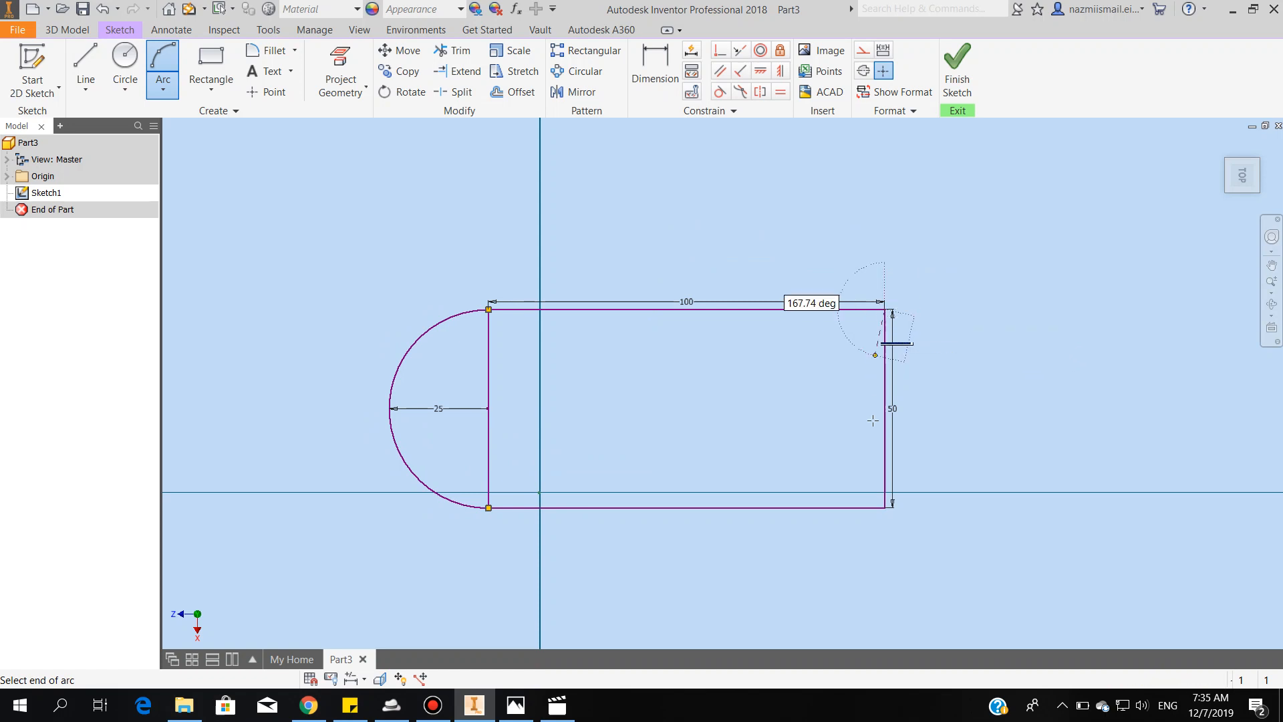
{"action": "left_click", "coordinate": [884, 508]}
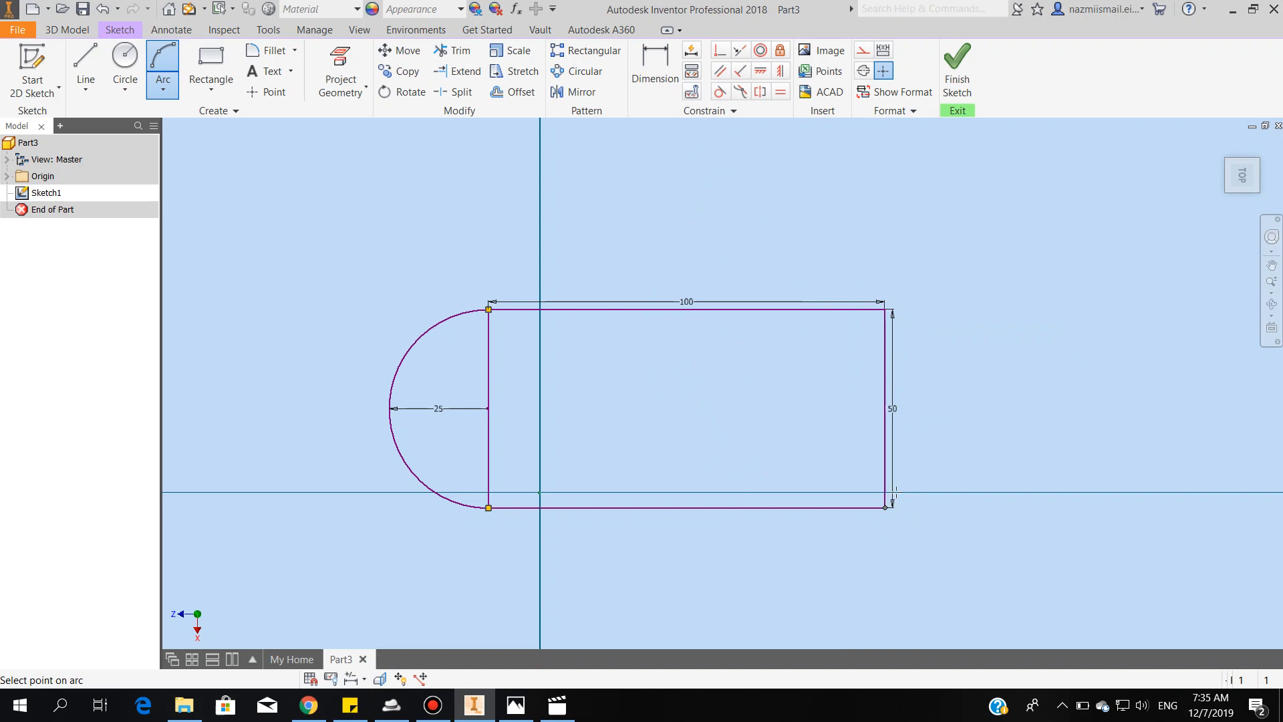
{"action": "left_click", "coordinate": [959, 401]}
{"action": "right_click", "coordinate": [1002, 326]}
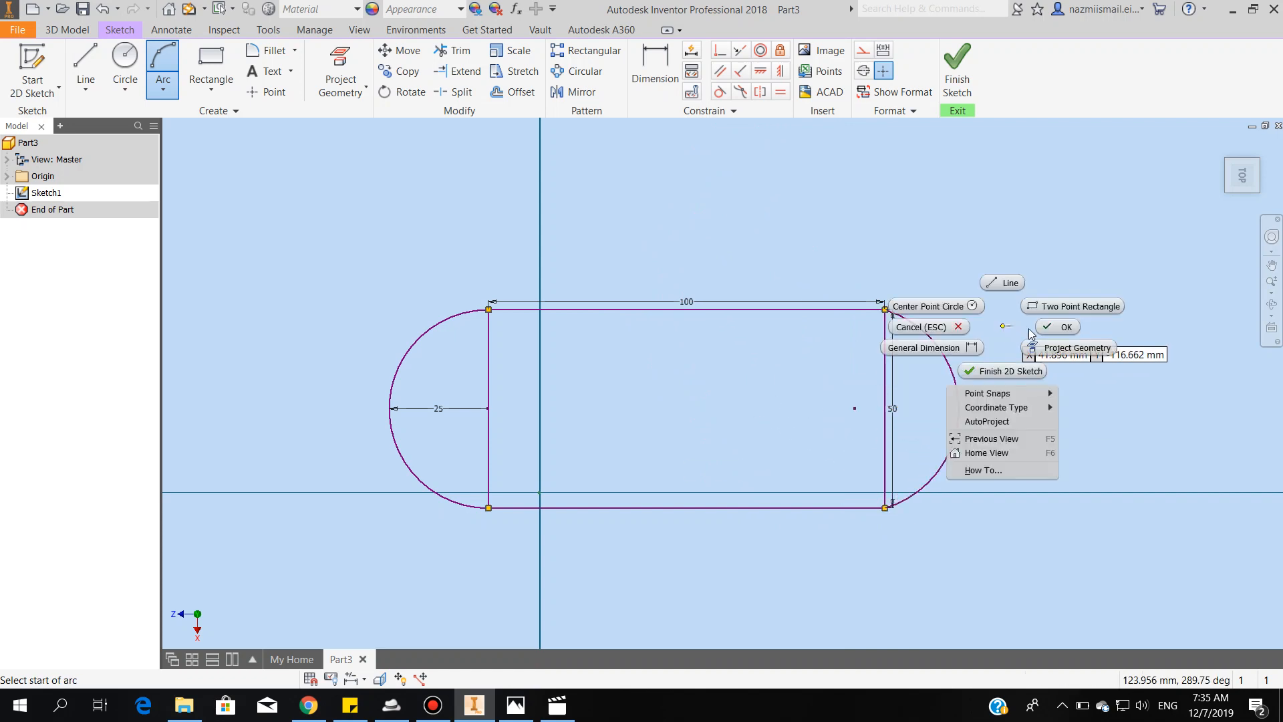
{"action": "left_click", "coordinate": [1057, 329]}
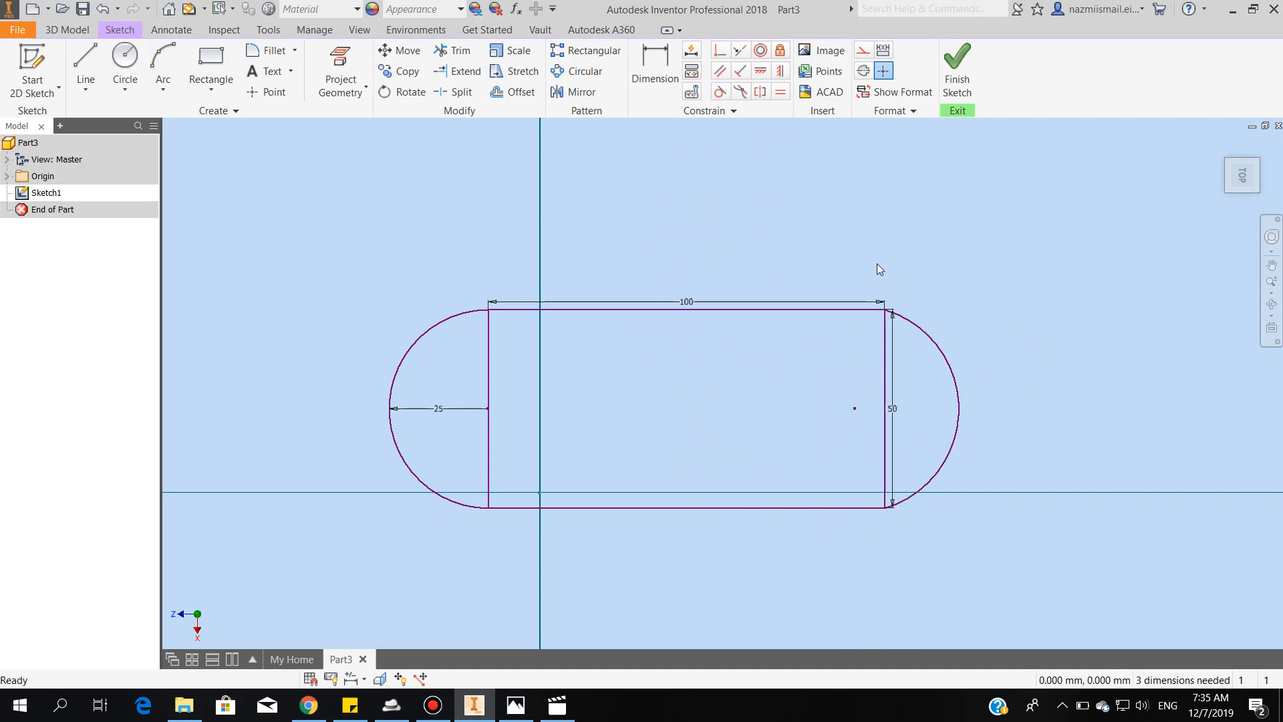
Apply an Equal constraint between the left and right end arcs
{"action": "left_click", "coordinate": [780, 93]}
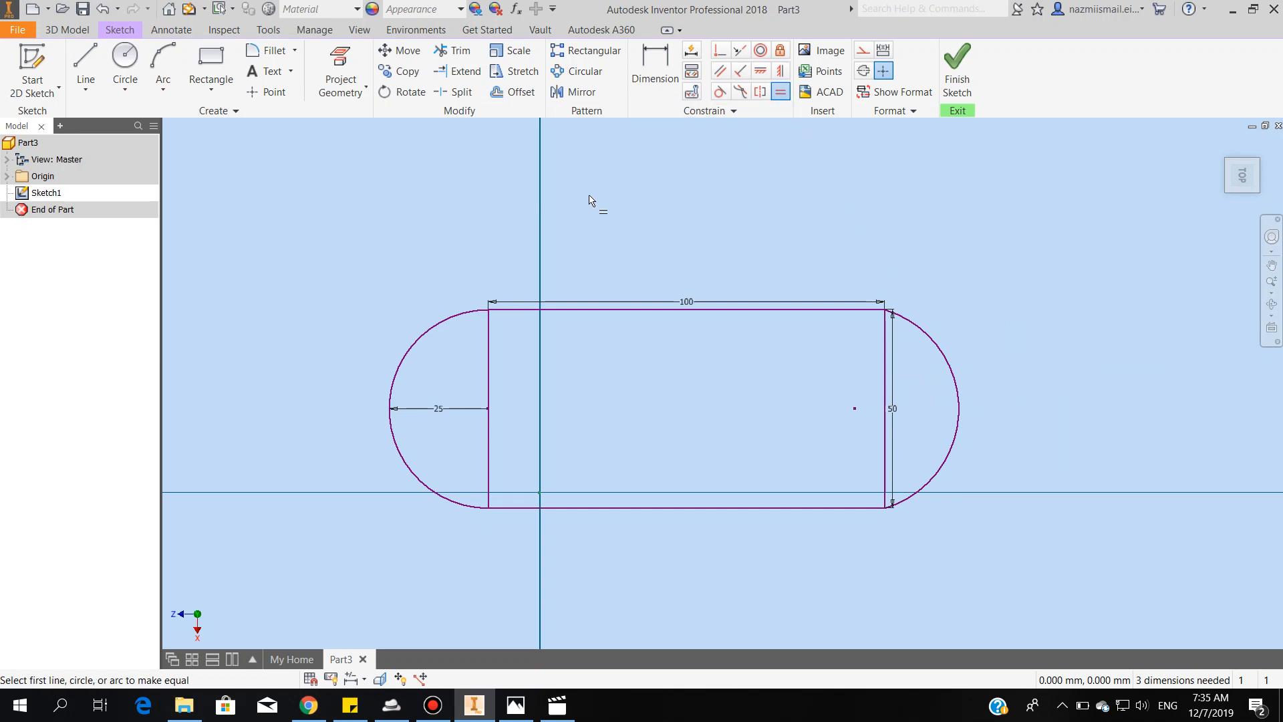
{"action": "left_click", "coordinate": [459, 316]}
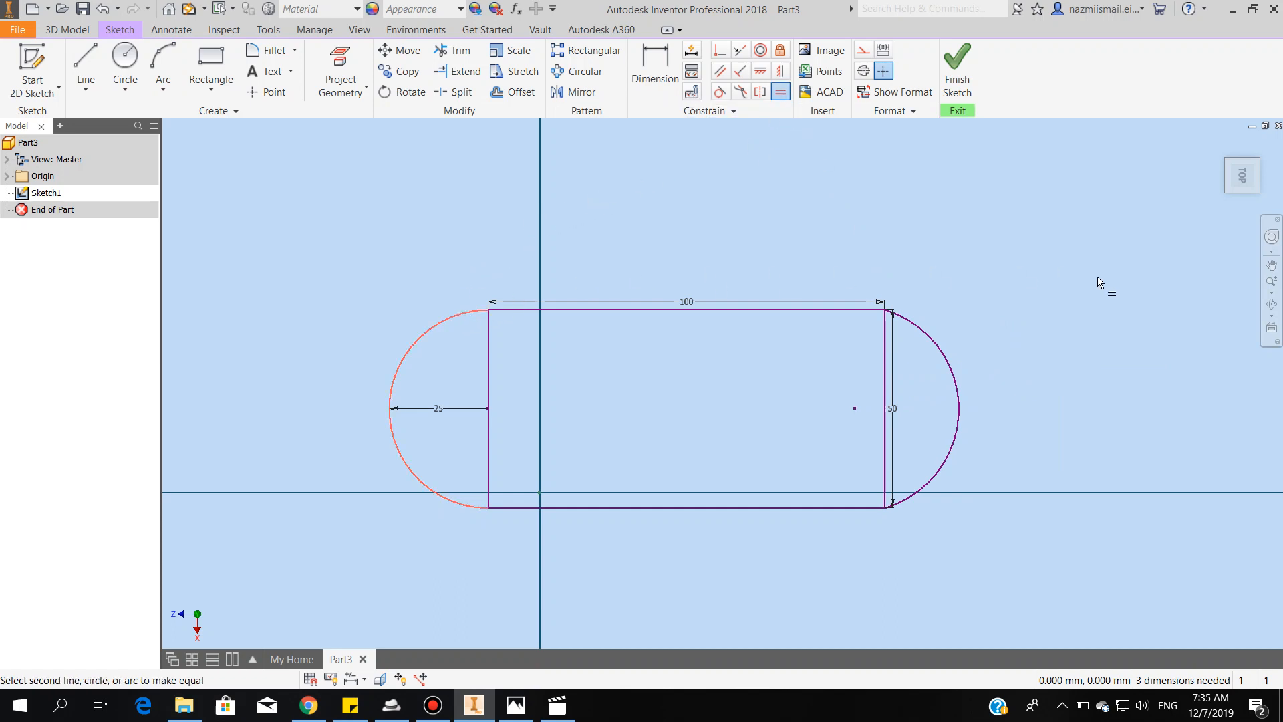
{"action": "left_click", "coordinate": [954, 378]}
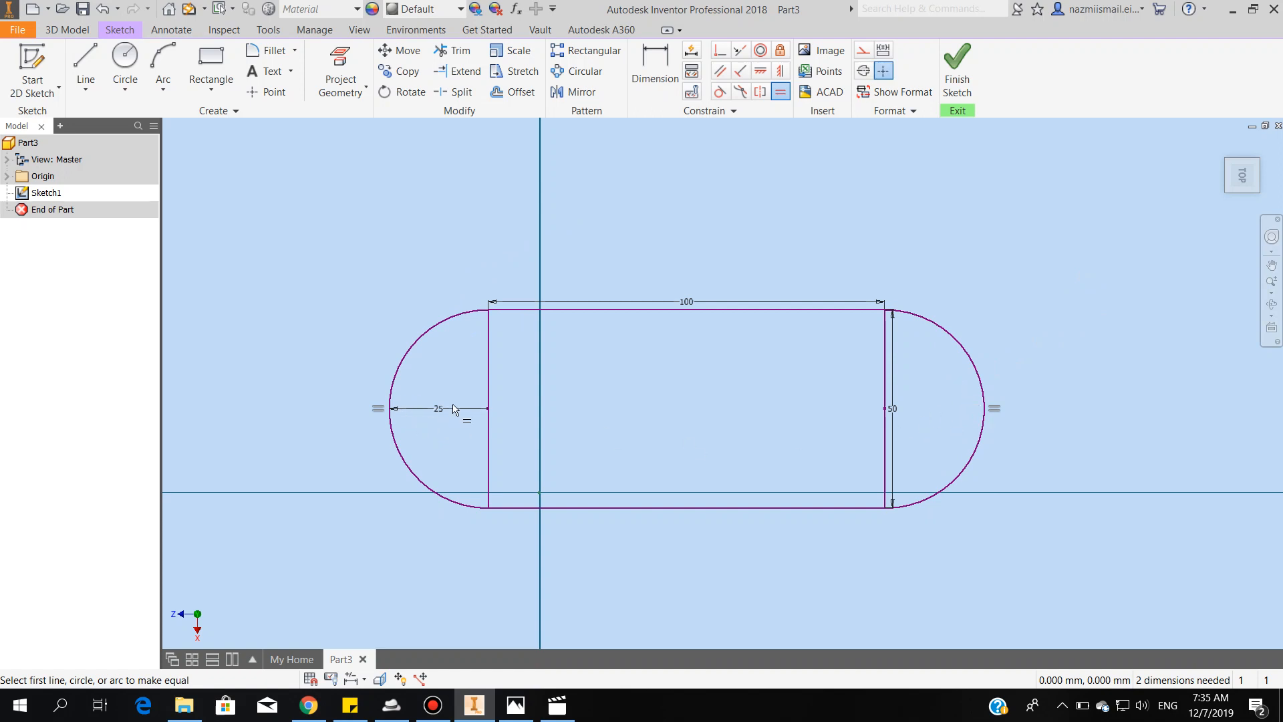
{"action": "right_click", "coordinate": [722, 187]}
{"action": "left_click", "coordinate": [778, 185]}
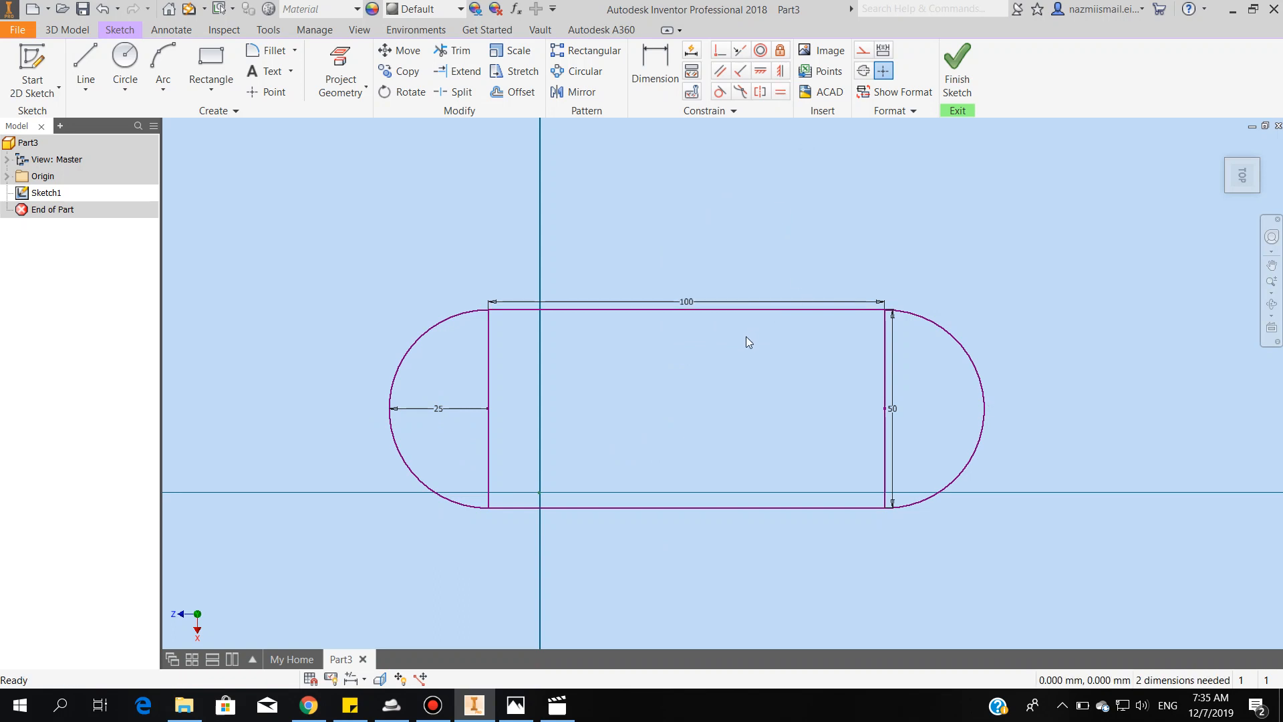
Draw the outer outline of an inverted U beside the rounded shape with connected lines 50 mm up, 50 mm right and 50 mm down
{"action": "scroll", "coordinate": [691, 447], "scroll_direction": "down", "scroll_amount": 2}
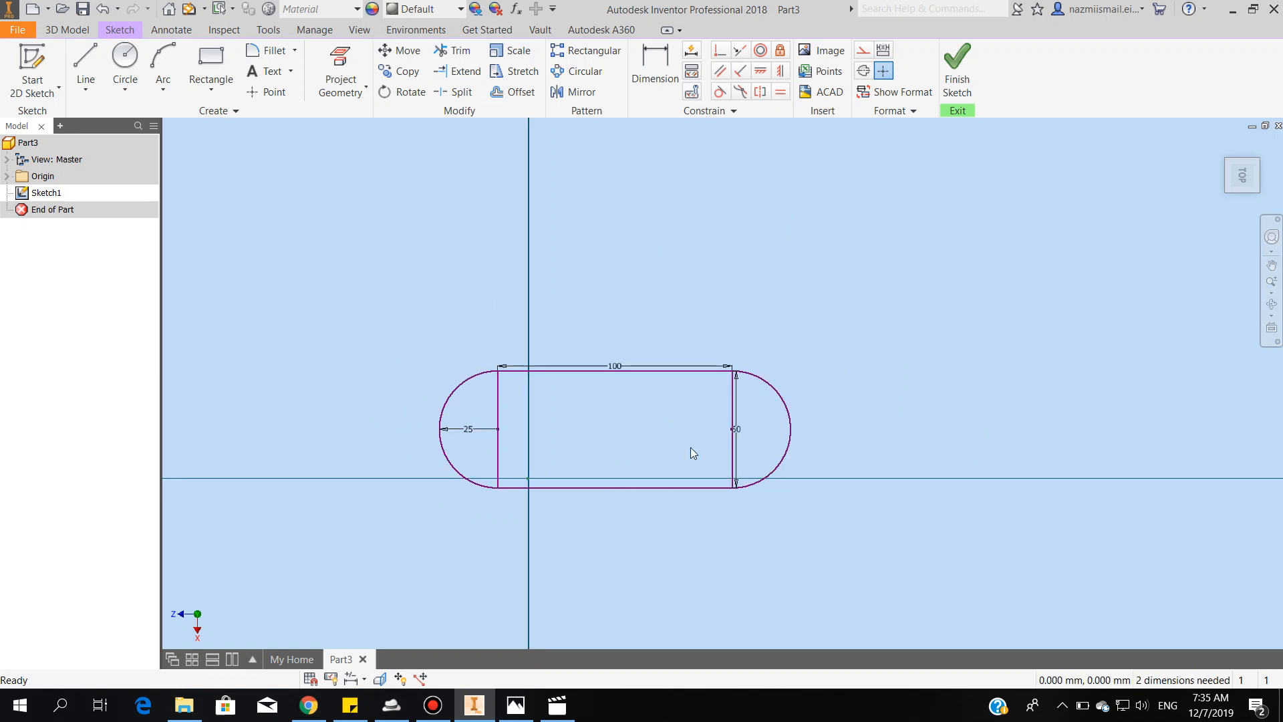
{"action": "scroll", "coordinate": [744, 455], "scroll_direction": "up", "scroll_amount": 3}
{"action": "middle_click_drag", "start_coordinate": [744, 454], "coordinate": [680, 448]}
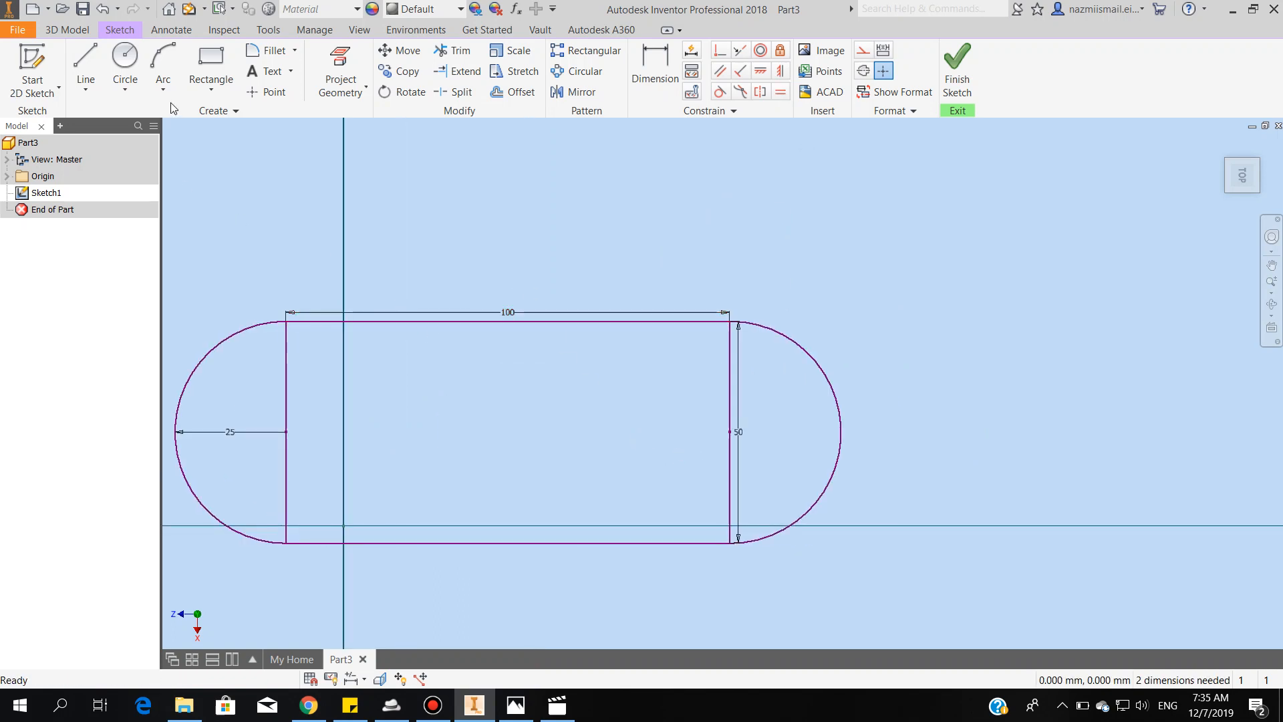
{"action": "left_click", "coordinate": [86, 88]}
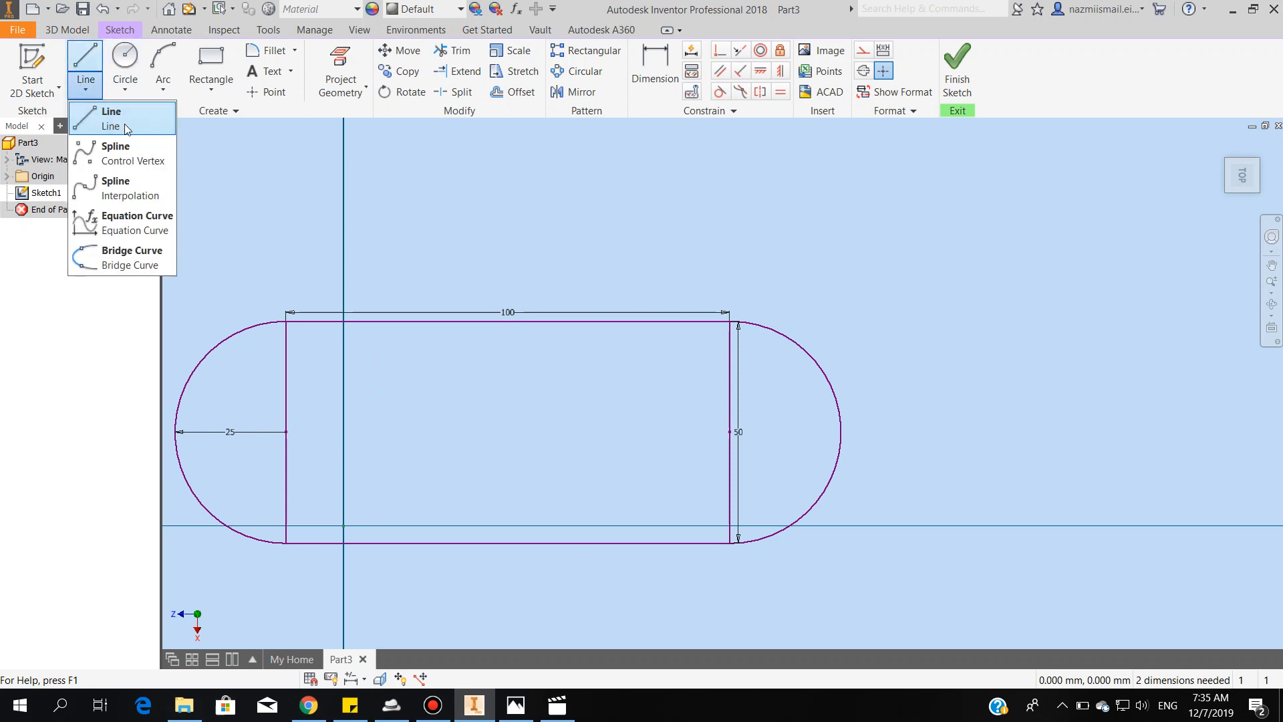
{"action": "left_click", "coordinate": [101, 120]}
{"action": "scroll", "coordinate": [374, 320], "scroll_direction": "down", "scroll_amount": 2}
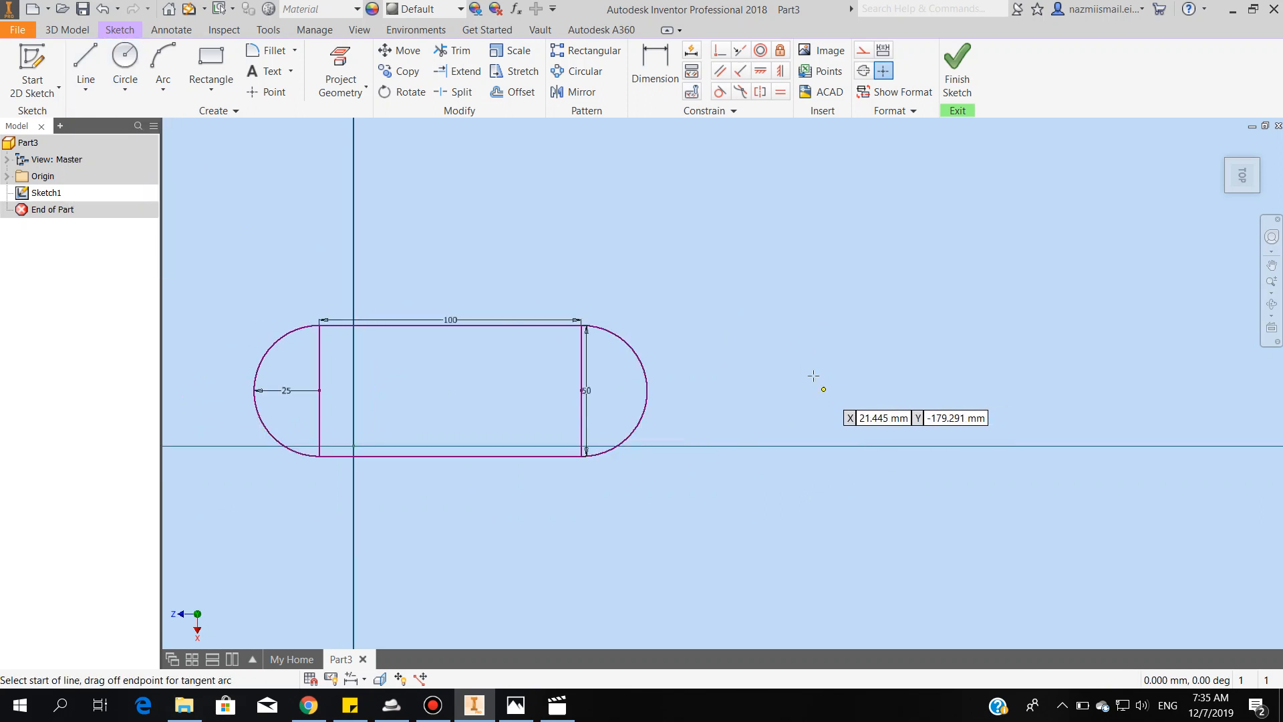
{"action": "left_click", "coordinate": [763, 393]}
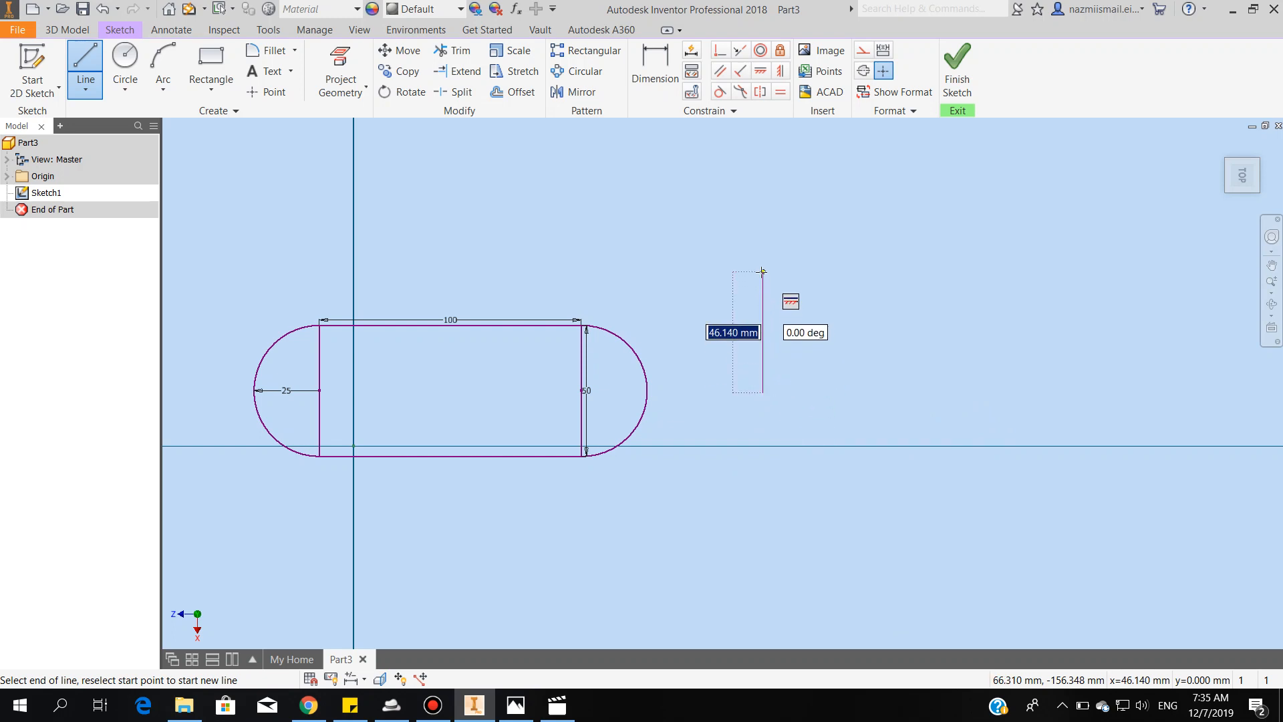
{"action": "type", "text": "50"}
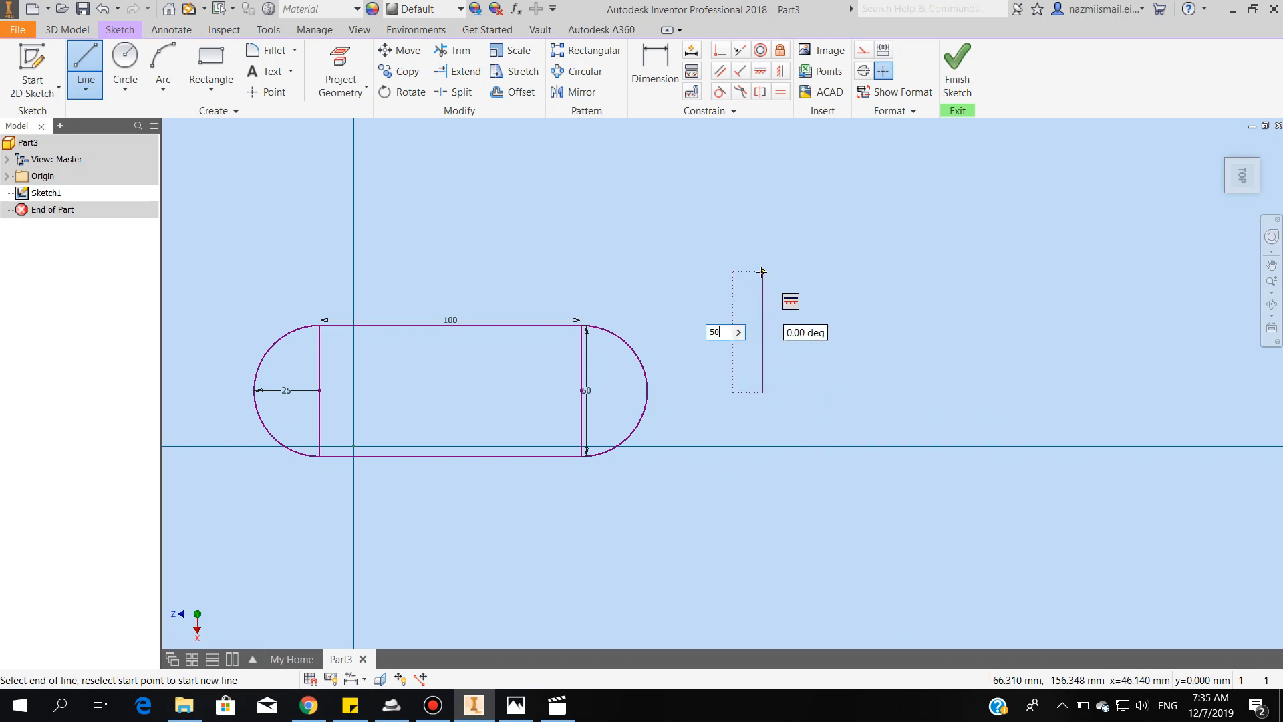
{"action": "key", "text": "Return"}
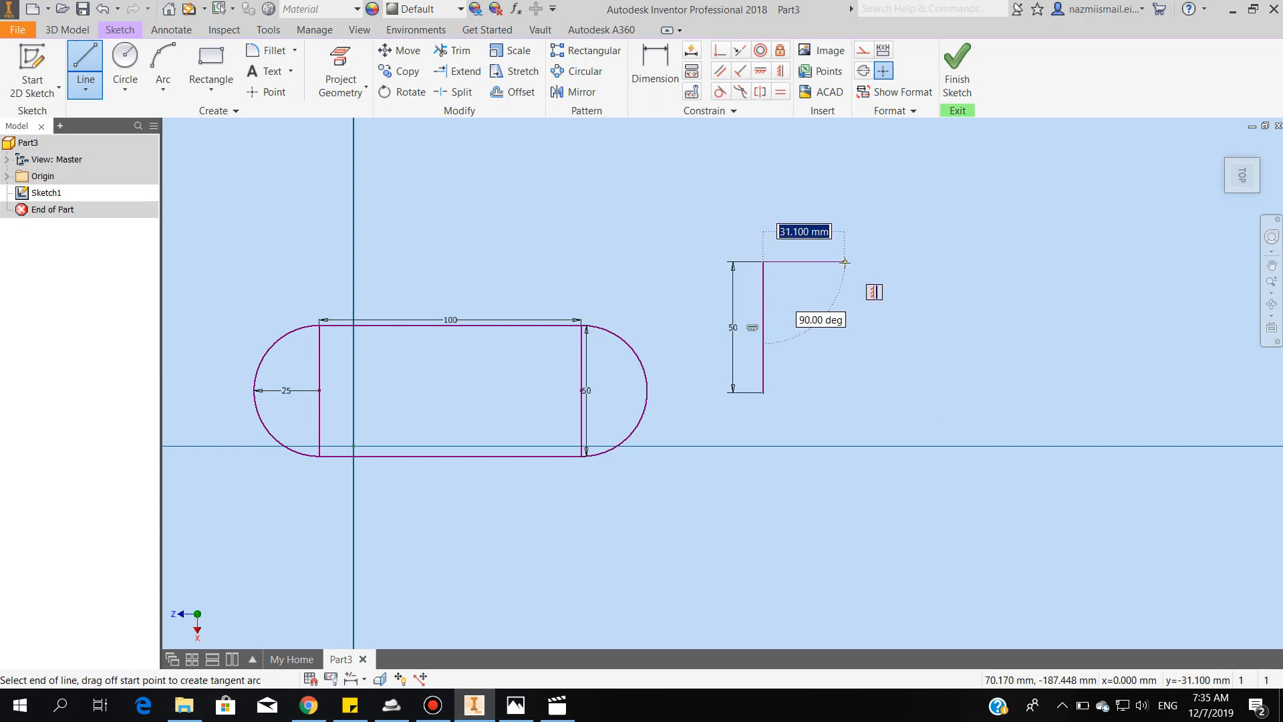
{"action": "type", "text": "50"}
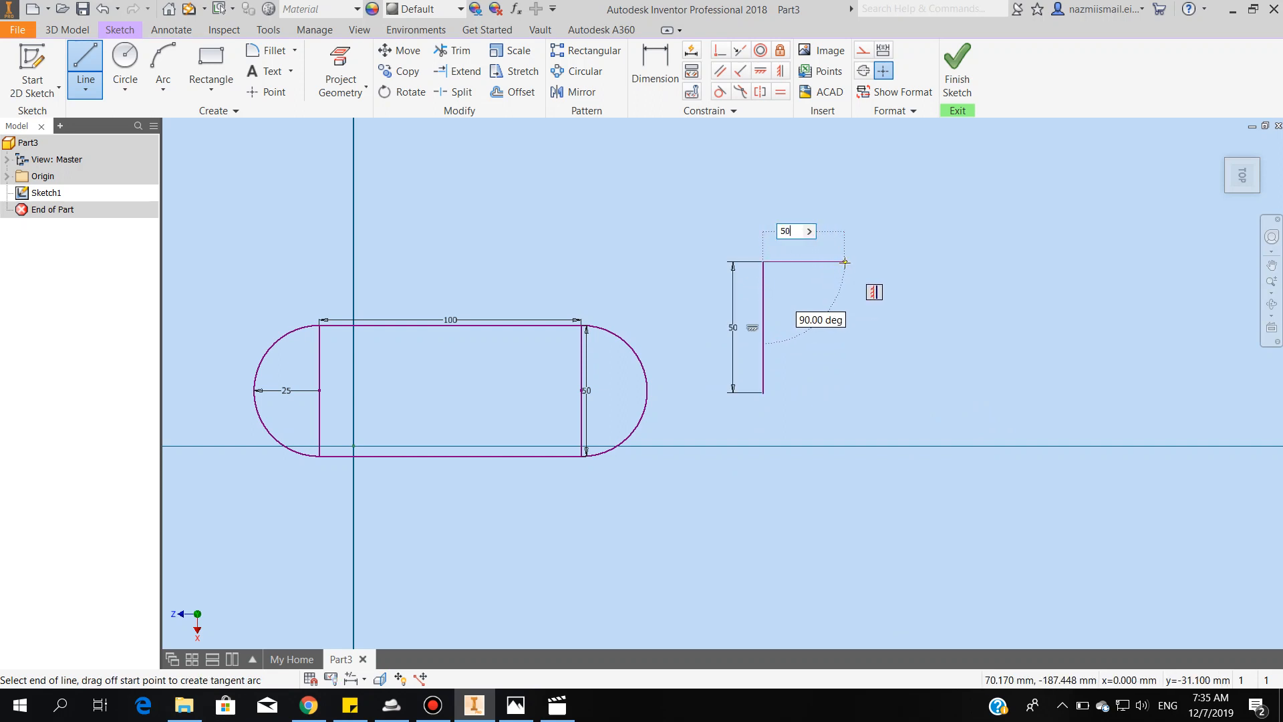
{"action": "key", "text": "Return"}
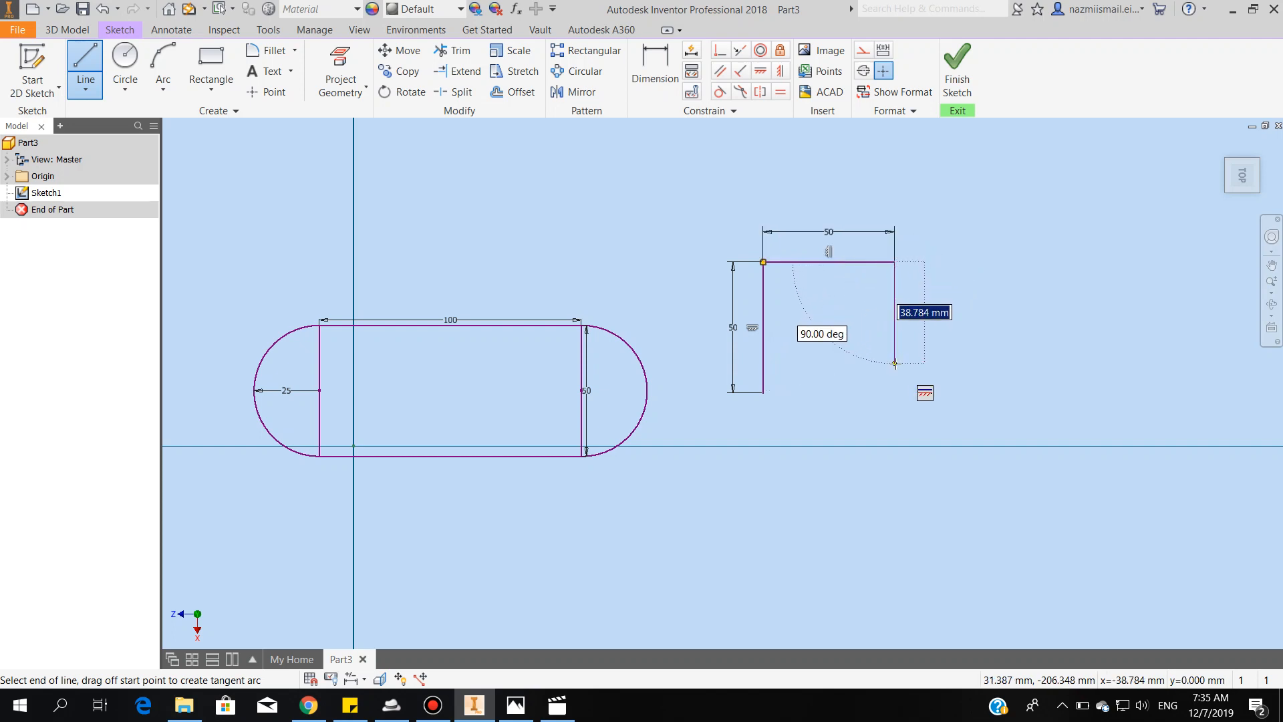
{"action": "type", "text": "50"}
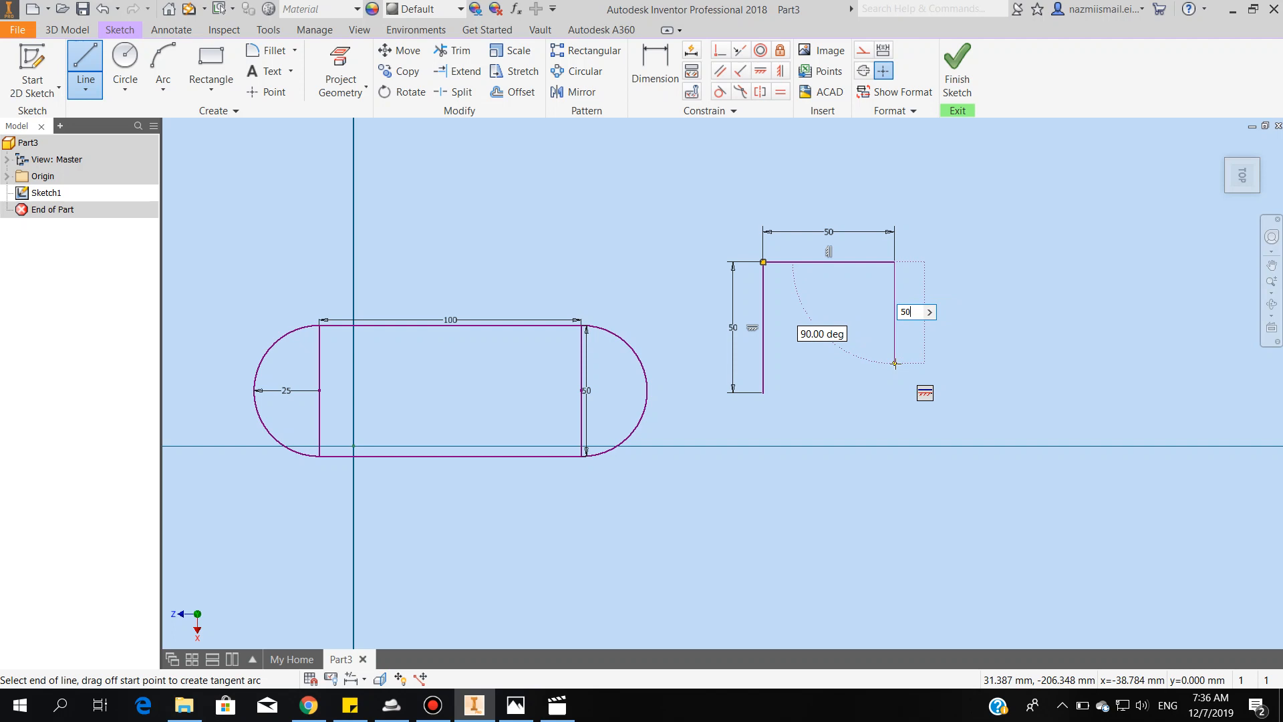
{"action": "key", "text": "Return"}
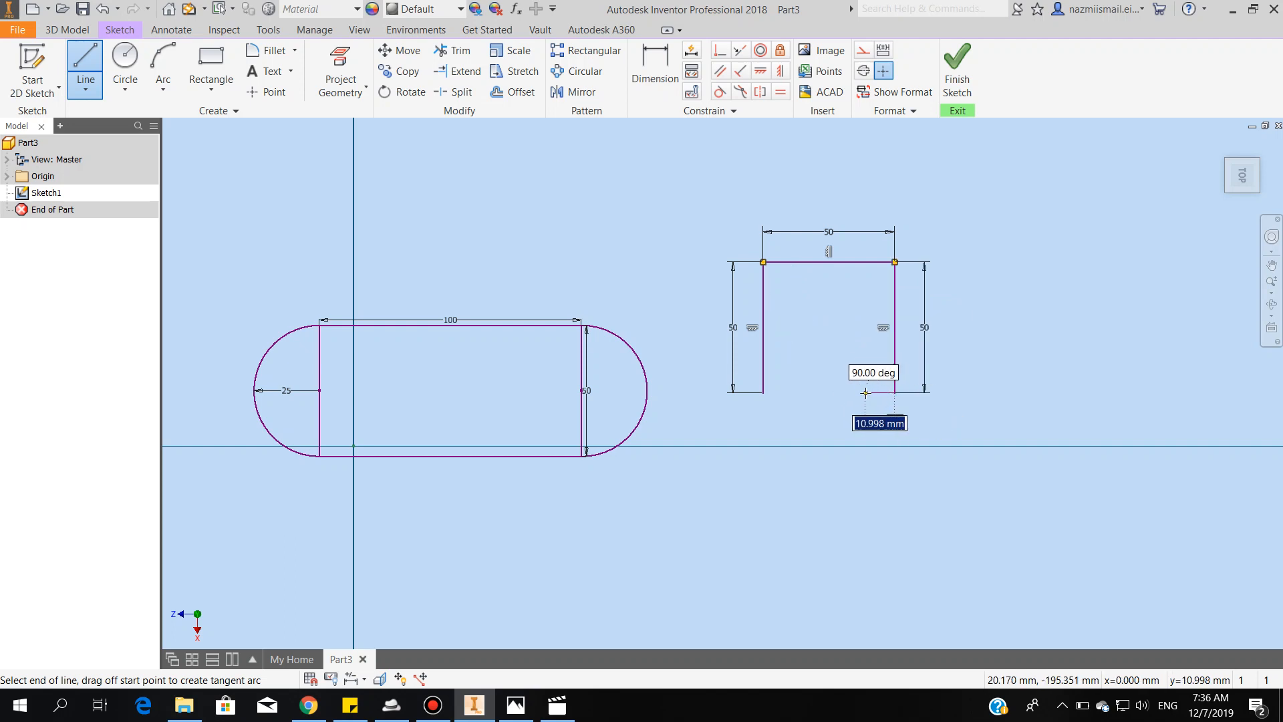
Complete the inverted U with connected lines 10 mm left, 40 mm up, 30 mm left and 40 mm down, then close the profile
{"action": "type", "text": "10"}
{"action": "key", "text": "Return"}
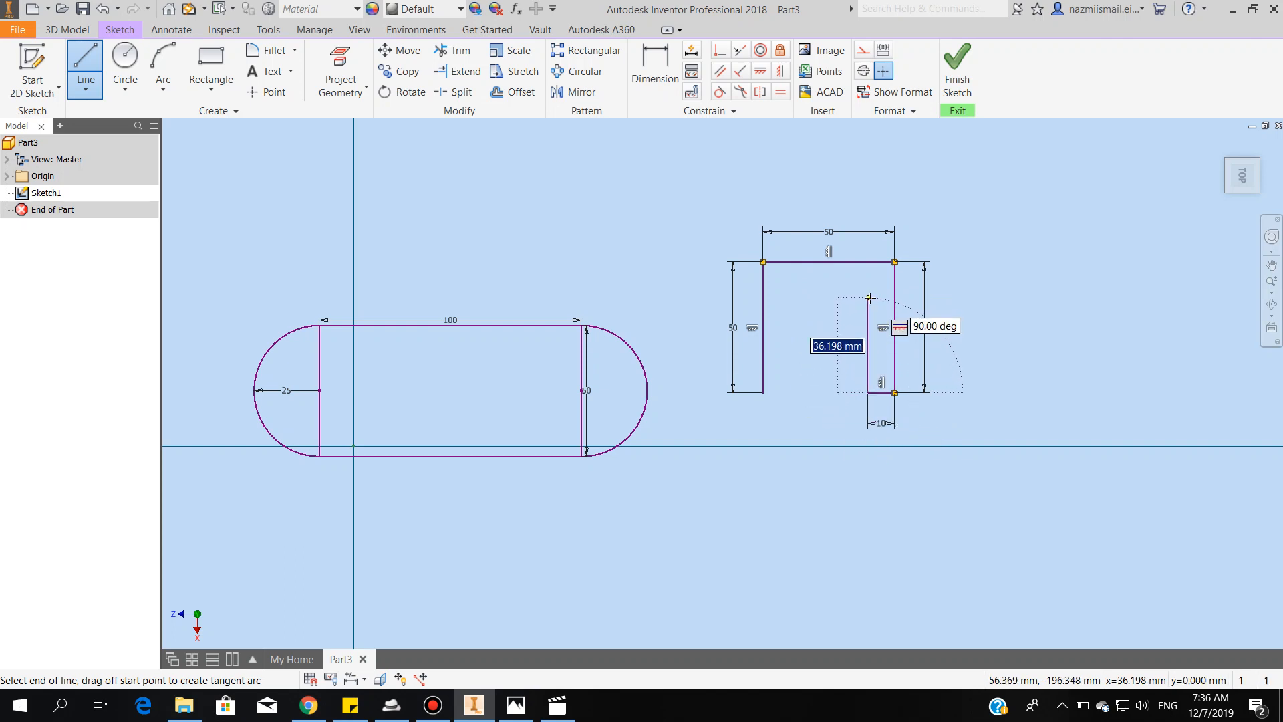
{"action": "type", "text": "40"}
{"action": "key", "text": "Return"}
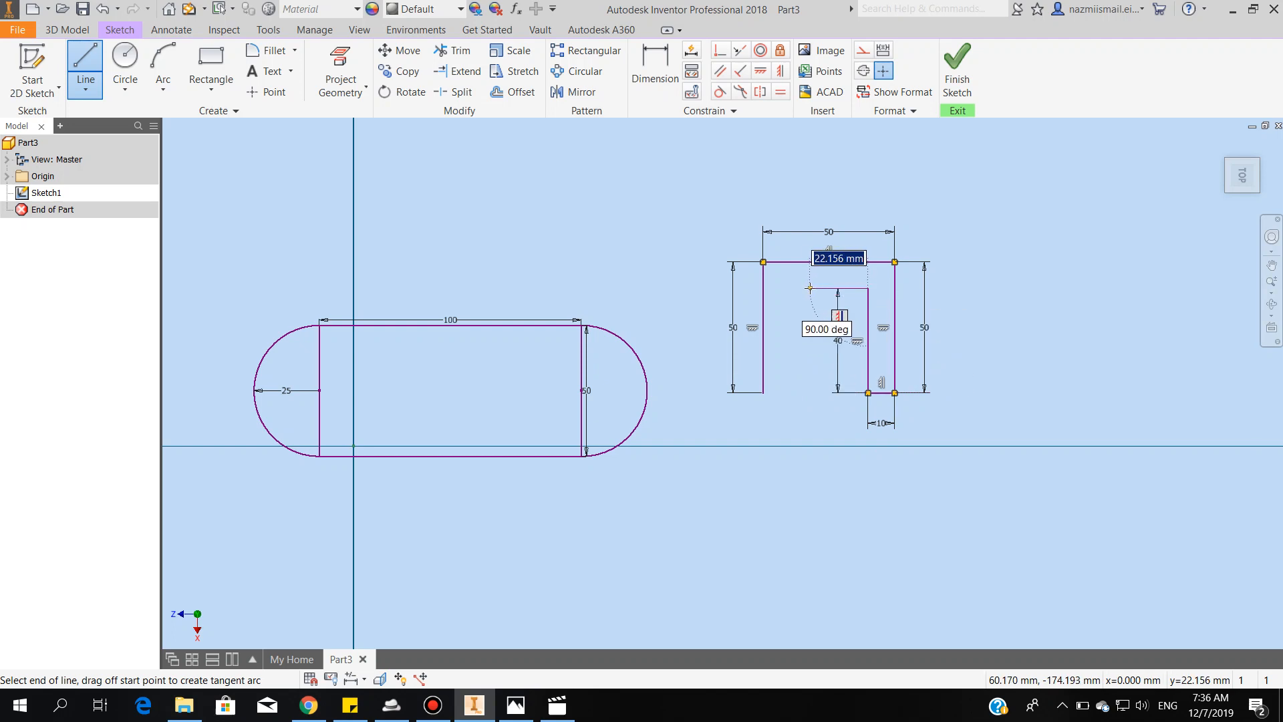
{"action": "type", "text": "30"}
{"action": "key", "text": "Return"}
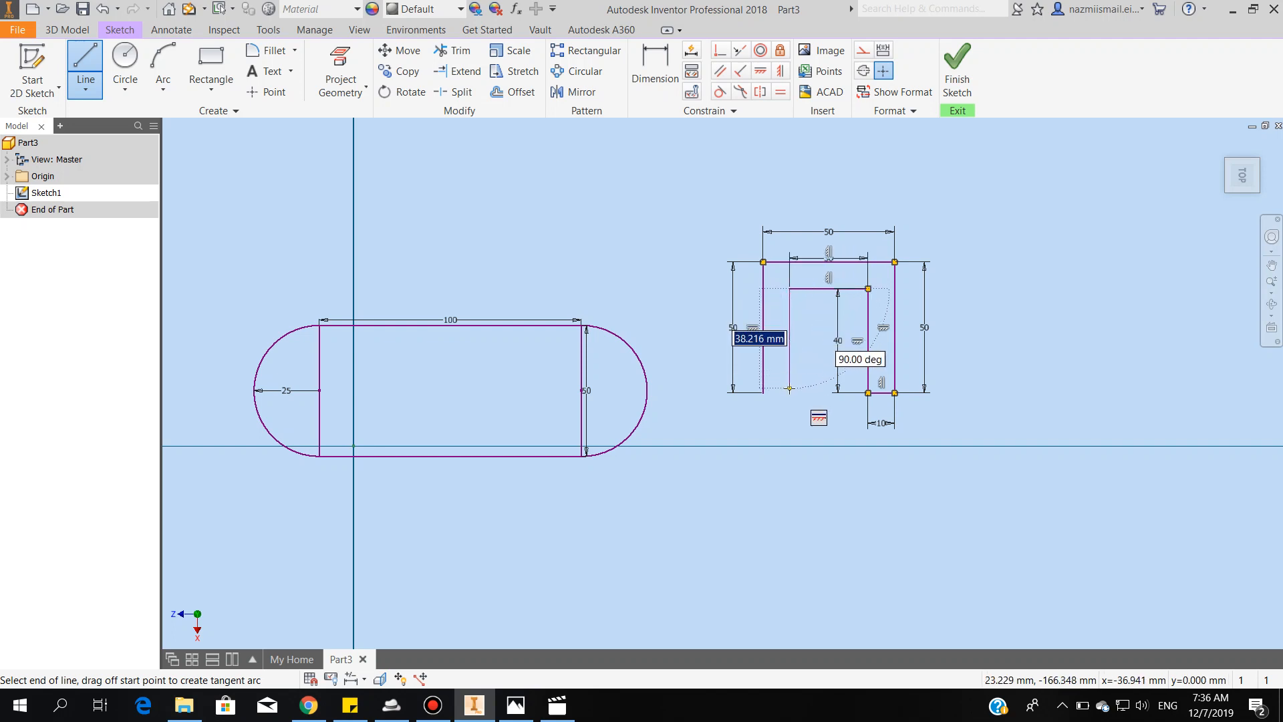
{"action": "type", "text": "40"}
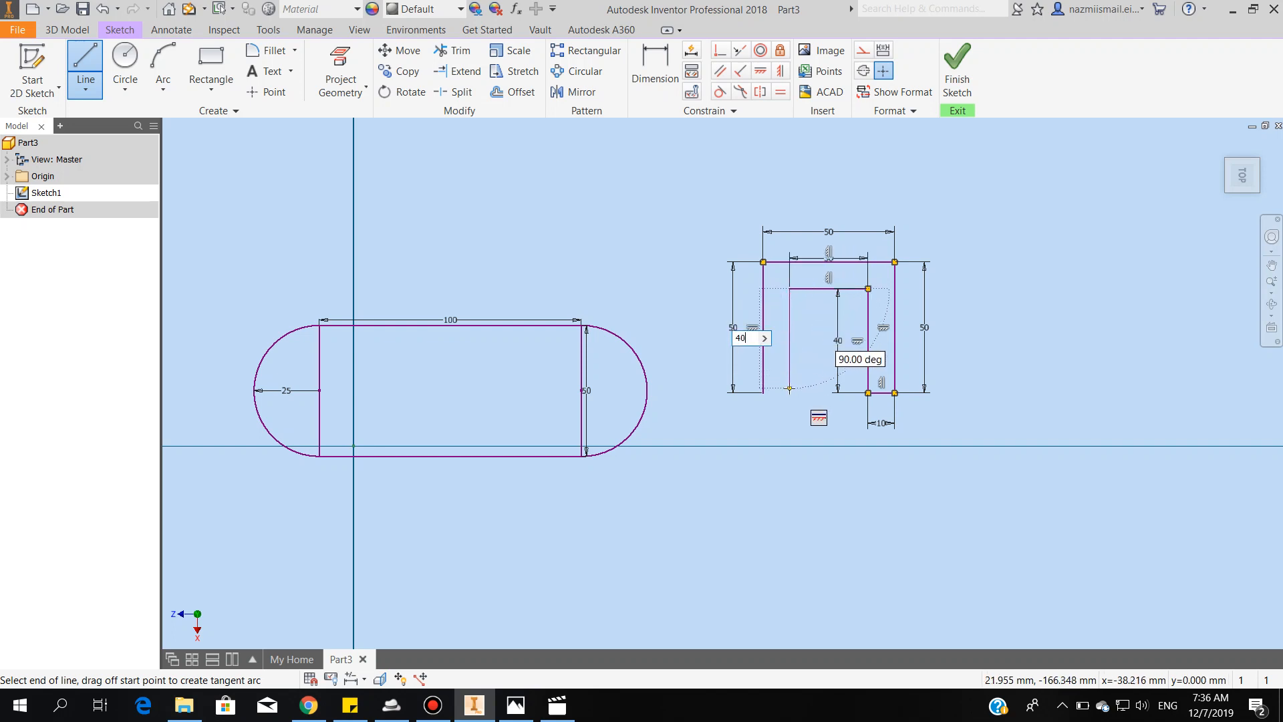
{"action": "key", "text": "Return"}
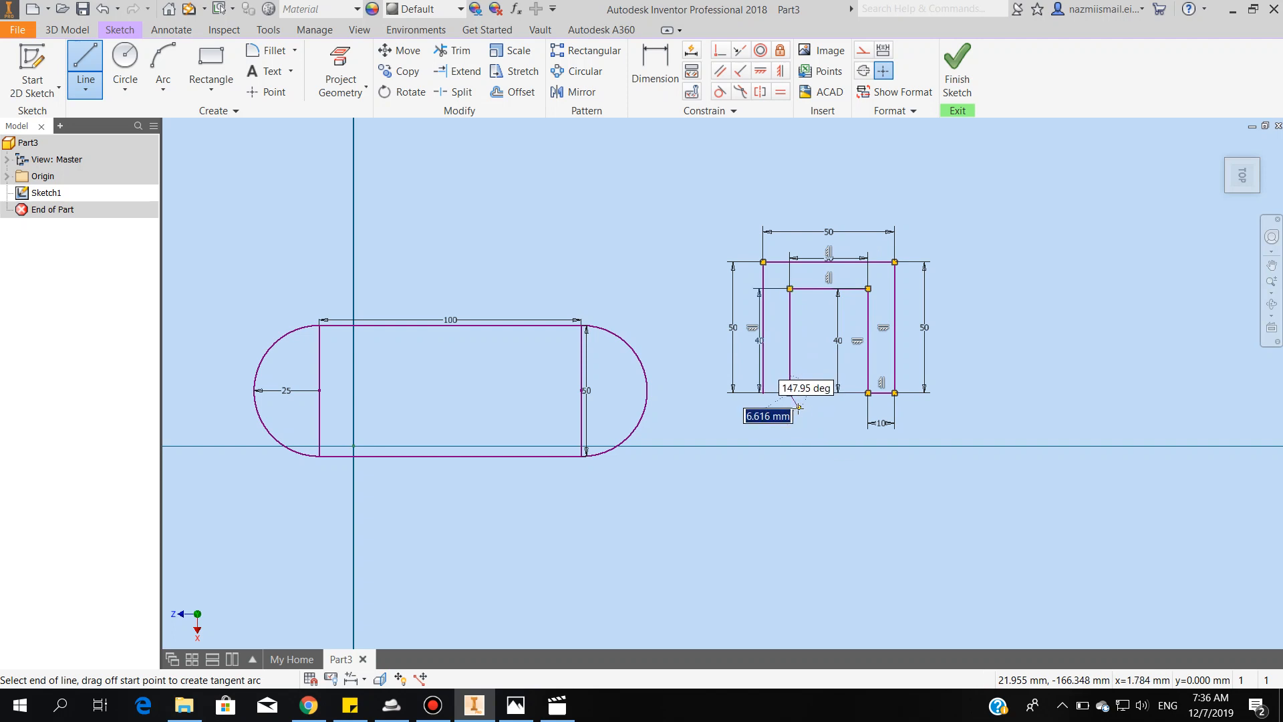
{"action": "right_click", "coordinate": [791, 411]}
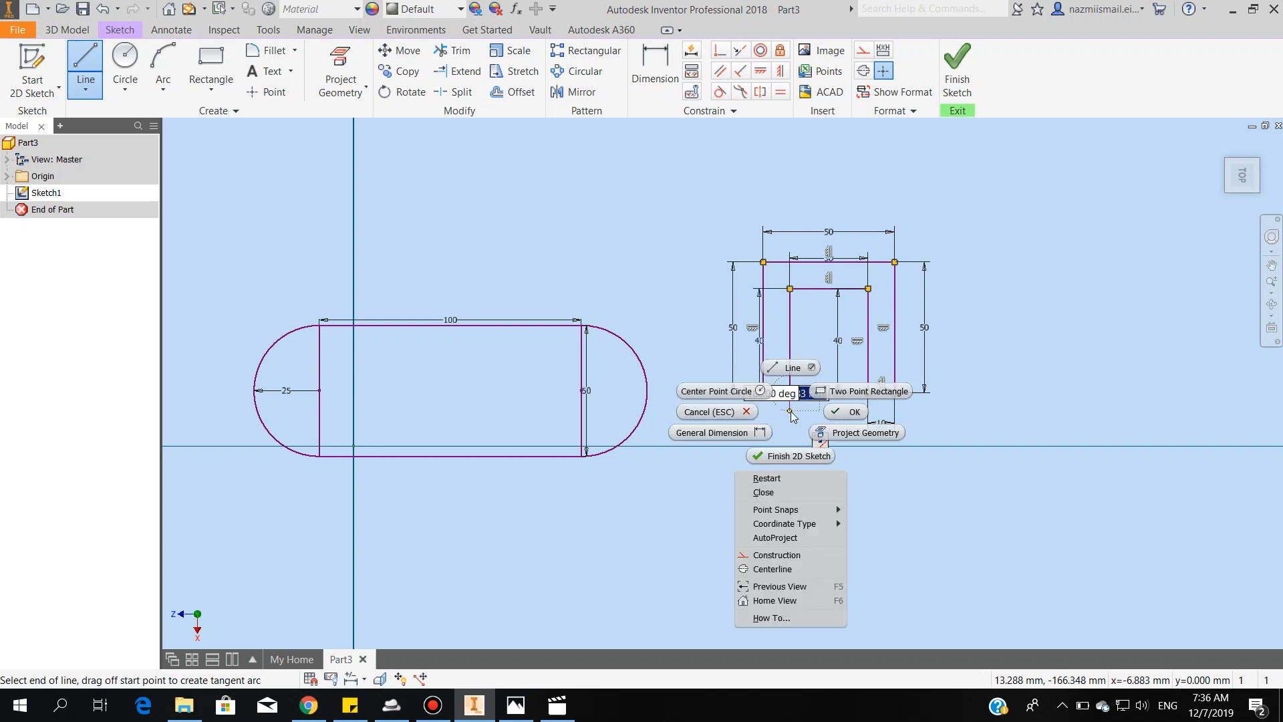
{"action": "left_click", "coordinate": [768, 493]}
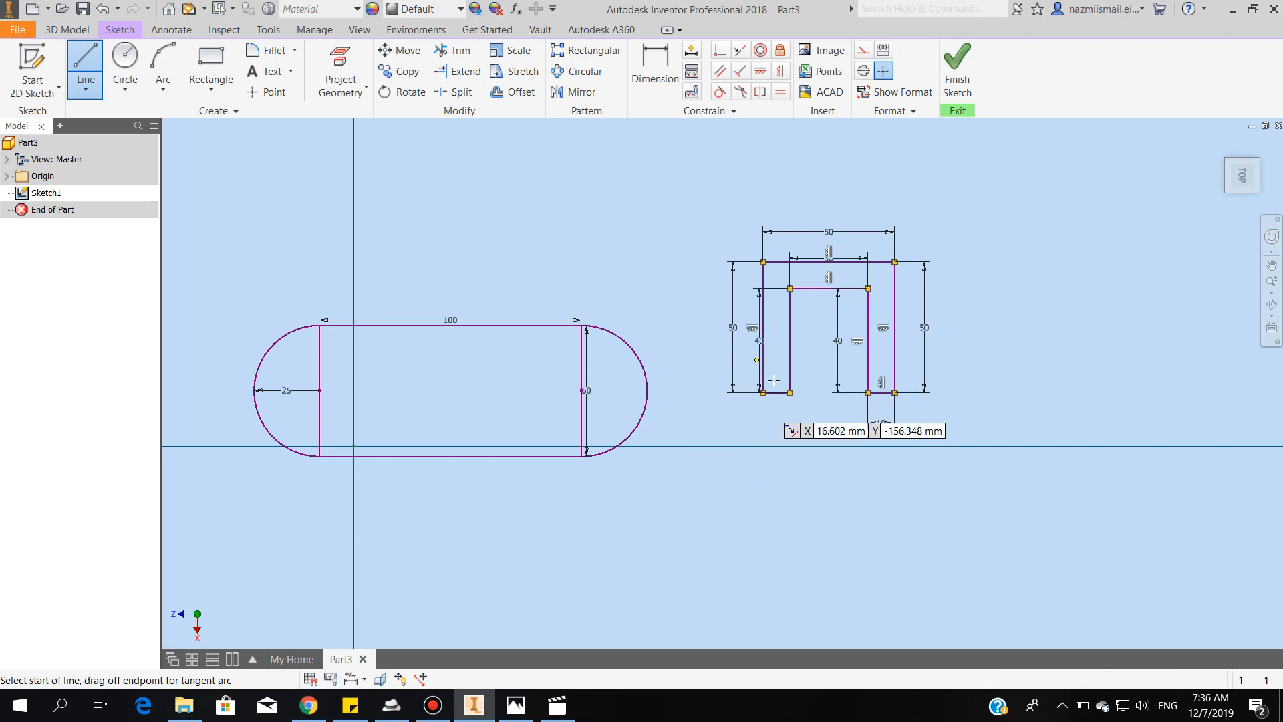
{"action": "scroll", "coordinate": [774, 392], "scroll_direction": "down", "scroll_amount": 3}
{"action": "scroll", "coordinate": [789, 445], "scroll_direction": "up", "scroll_amount": 3}
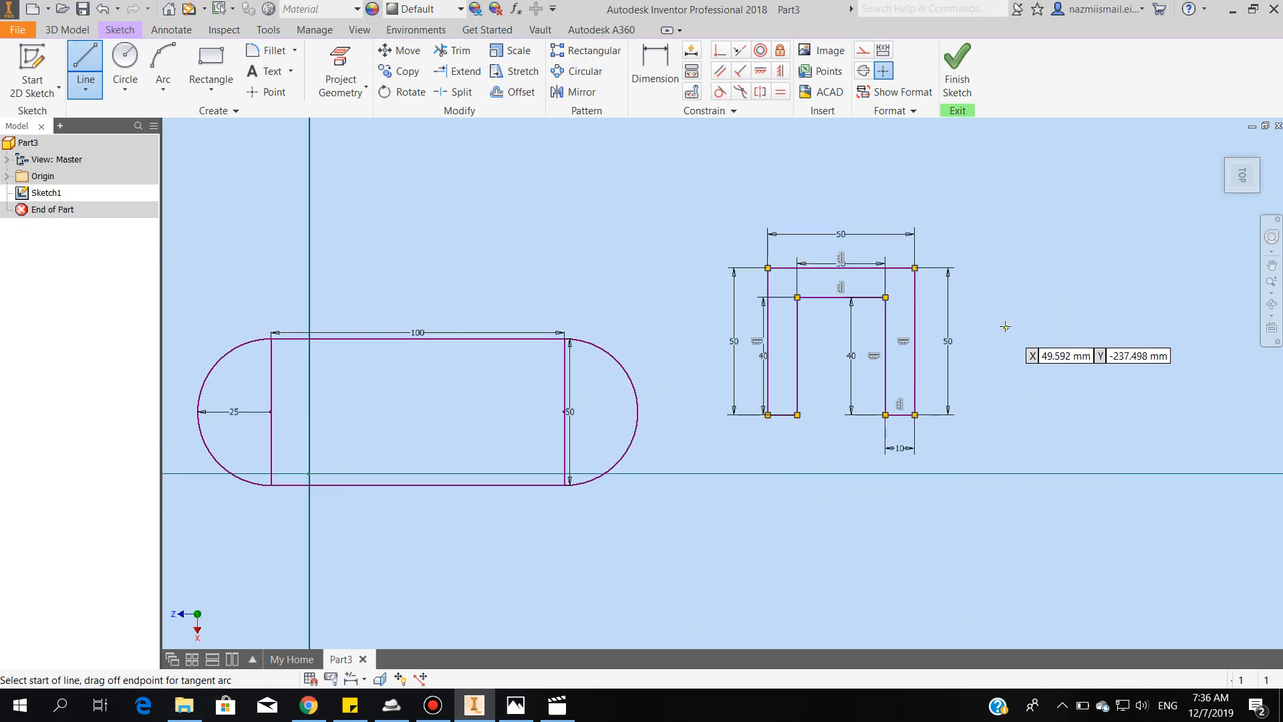
{"action": "right_click", "coordinate": [1029, 335]}
{"action": "left_click", "coordinate": [1059, 326]}
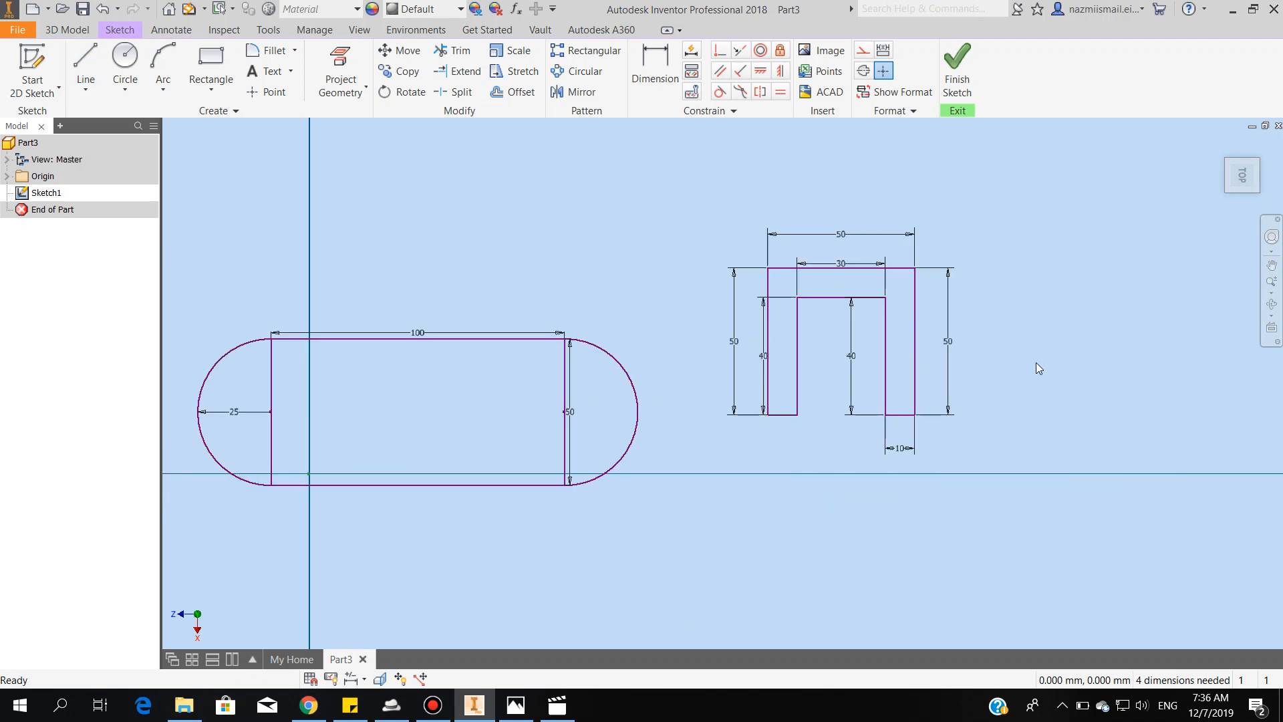
Apply a Coincident constraint between the midpoints of the inverted U's top outer edge and the rectangle's top edge
{"action": "scroll", "coordinate": [1101, 349], "scroll_direction": "up", "scroll_amount": 2}
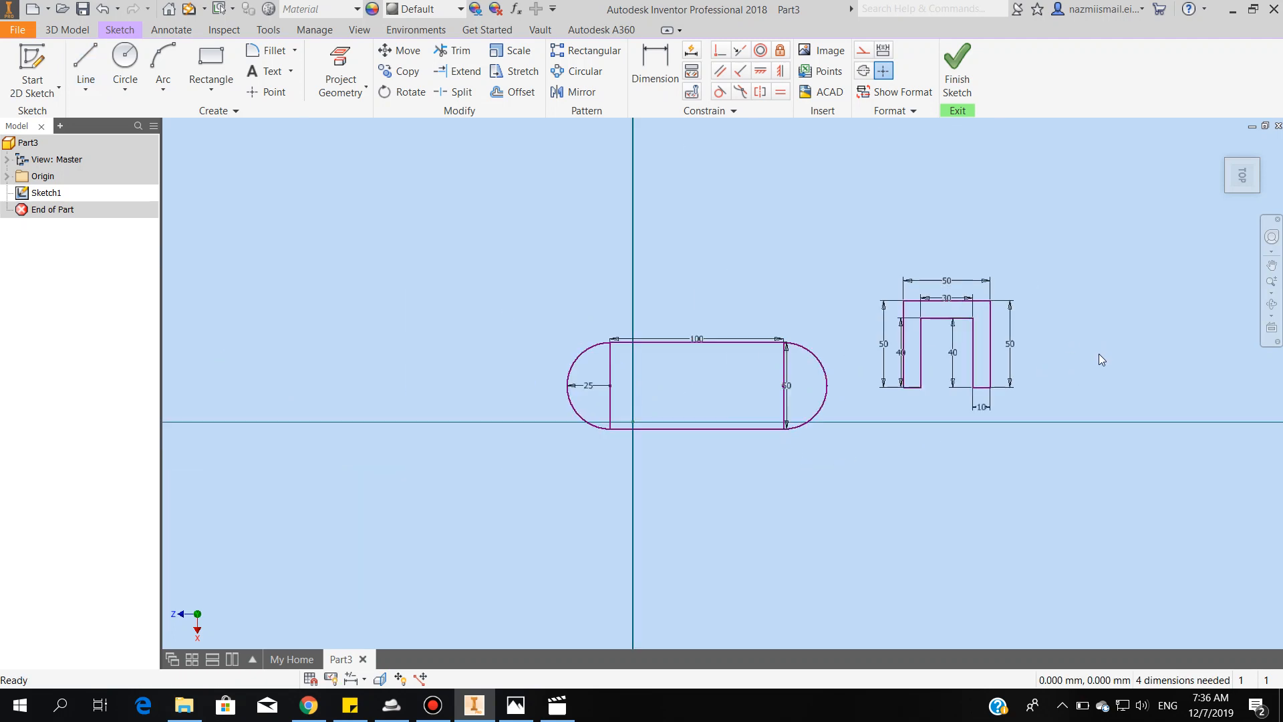
{"action": "left_click", "coordinate": [721, 57]}
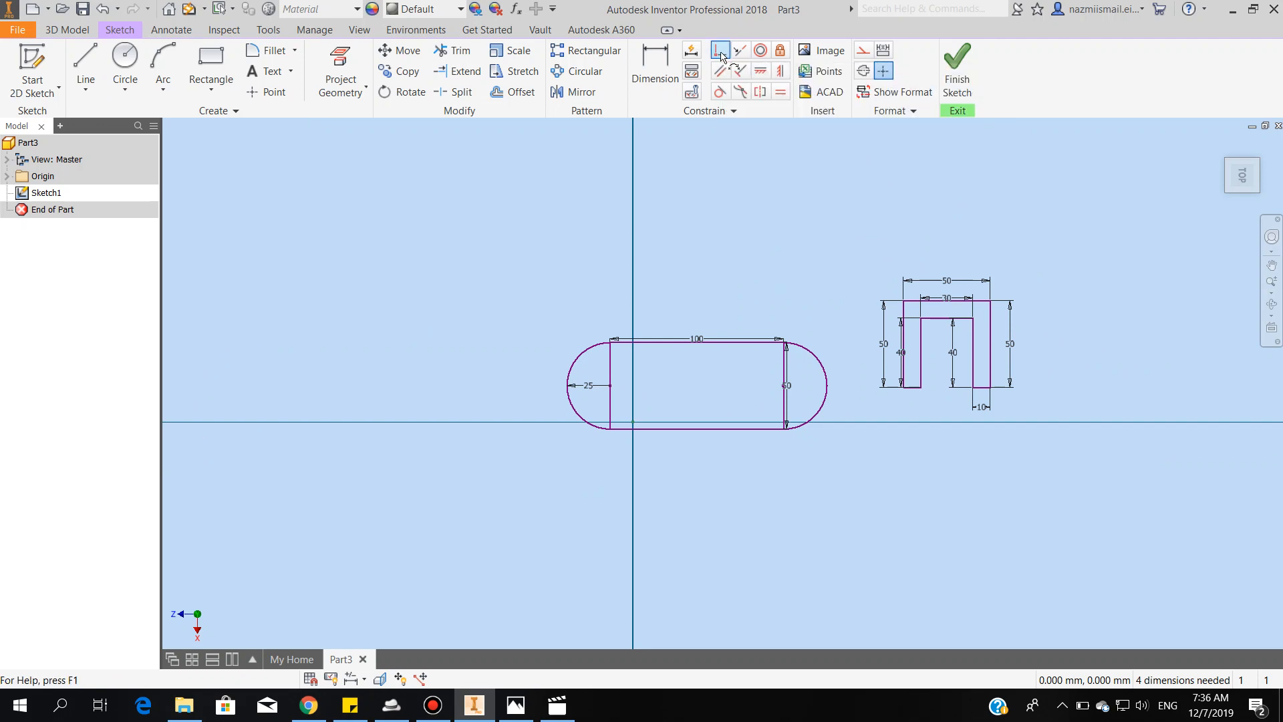
{"action": "scroll", "coordinate": [952, 321], "scroll_direction": "down", "scroll_amount": 3}
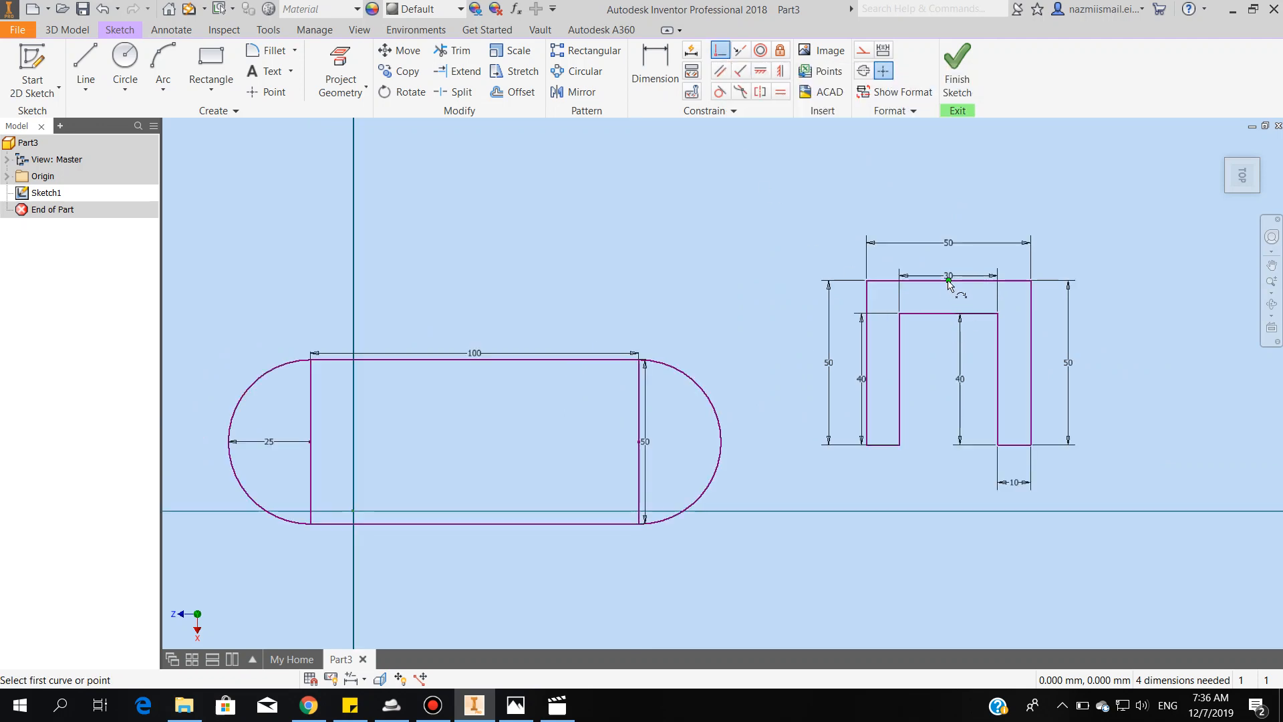
{"action": "left_click", "coordinate": [948, 280]}
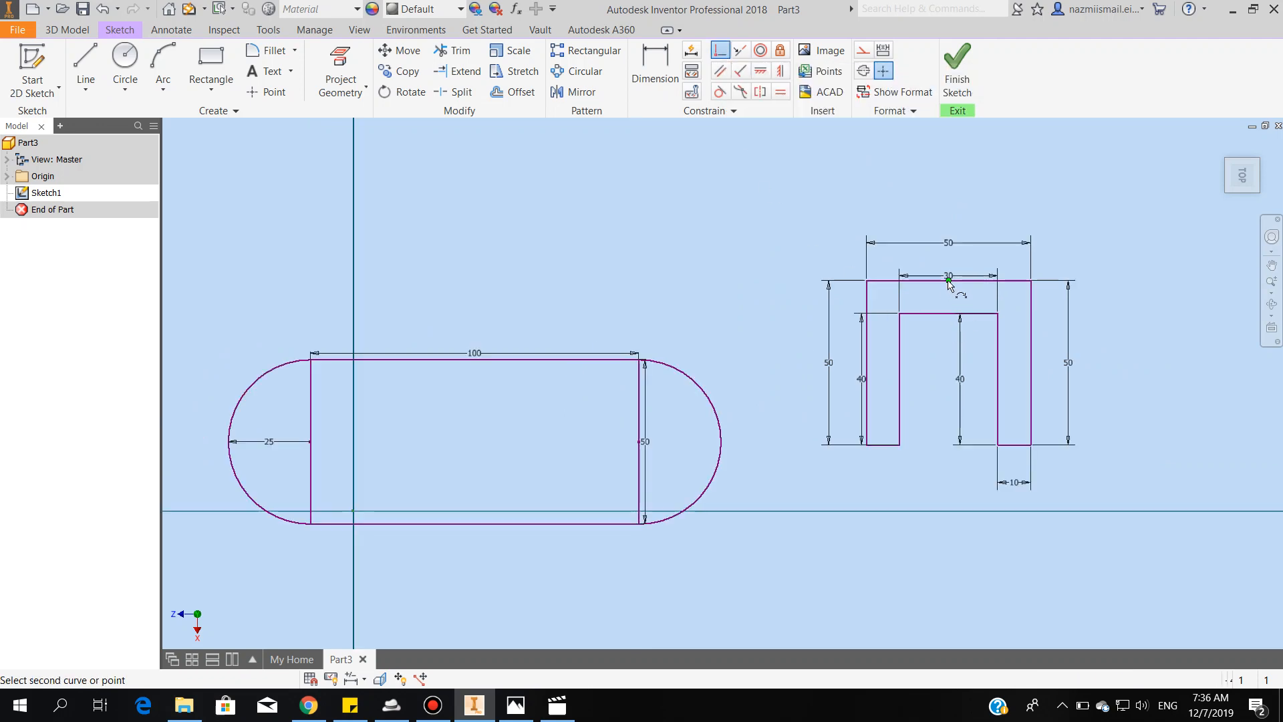
{"action": "left_click", "coordinate": [474, 359]}
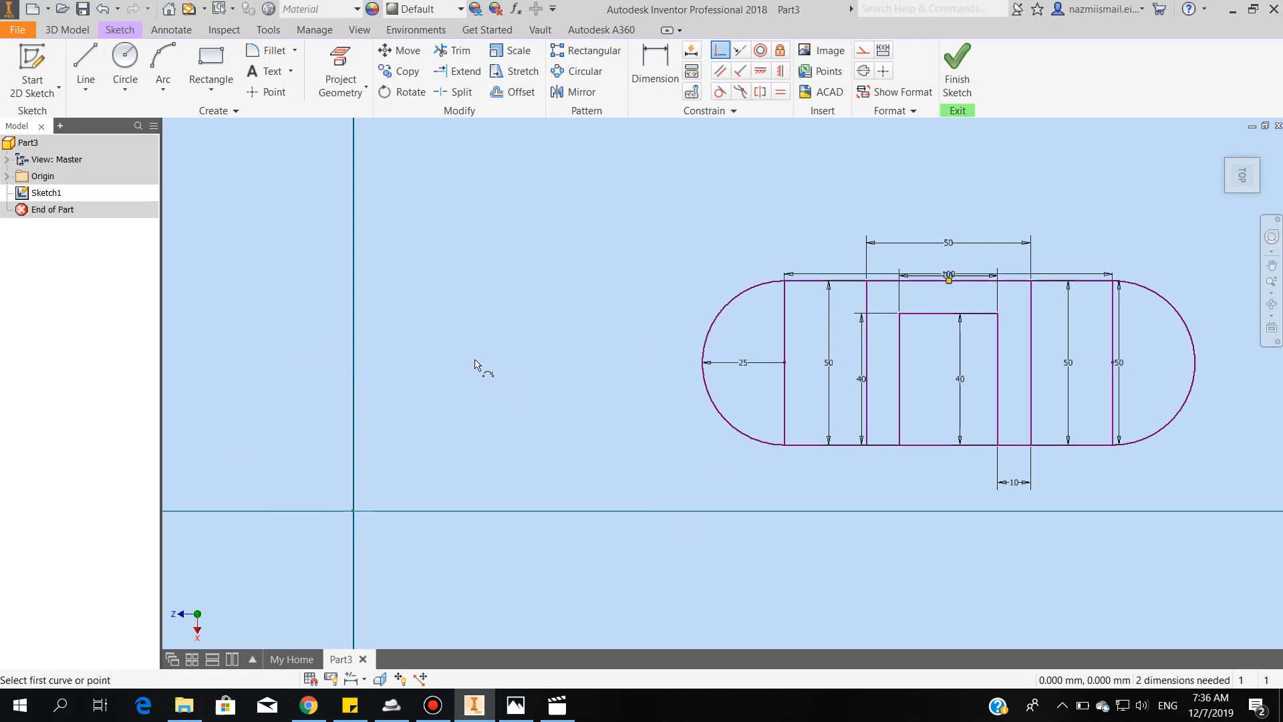
{"action": "scroll", "coordinate": [662, 399], "scroll_direction": "up", "scroll_amount": 3}
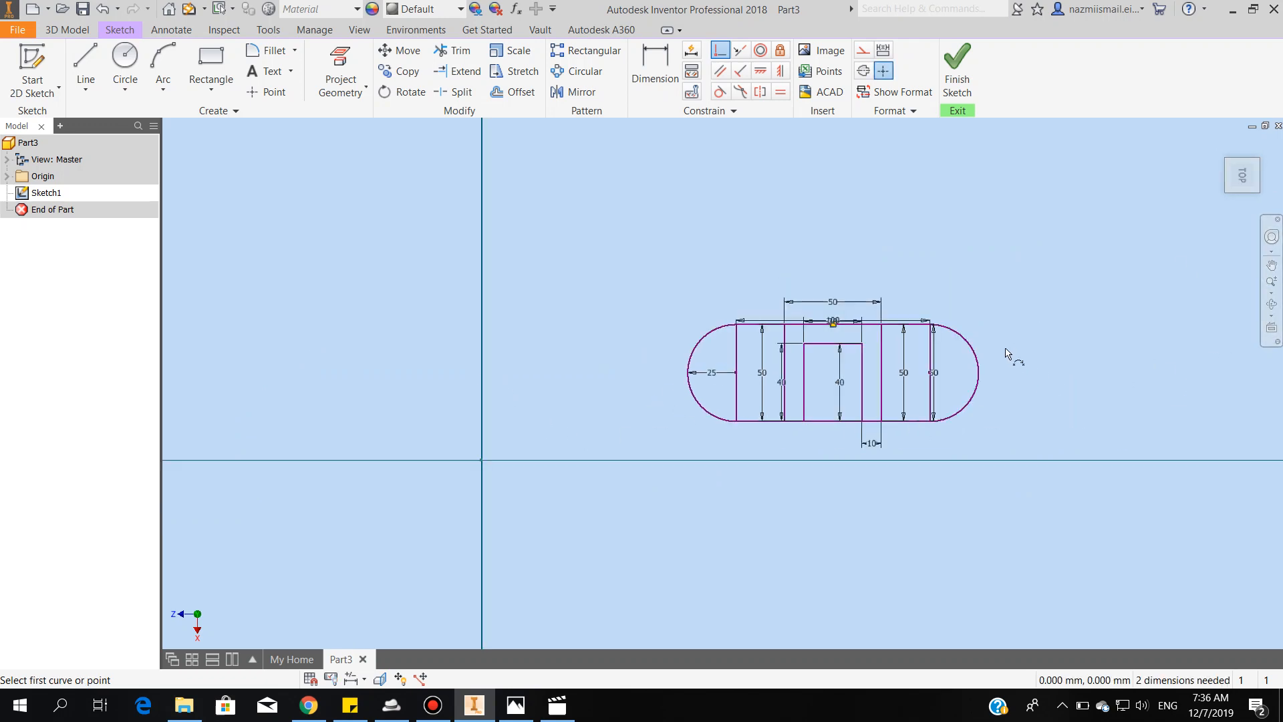
{"action": "scroll", "coordinate": [1008, 354], "scroll_direction": "down", "scroll_amount": 3}
{"action": "right_click", "coordinate": [958, 302]}
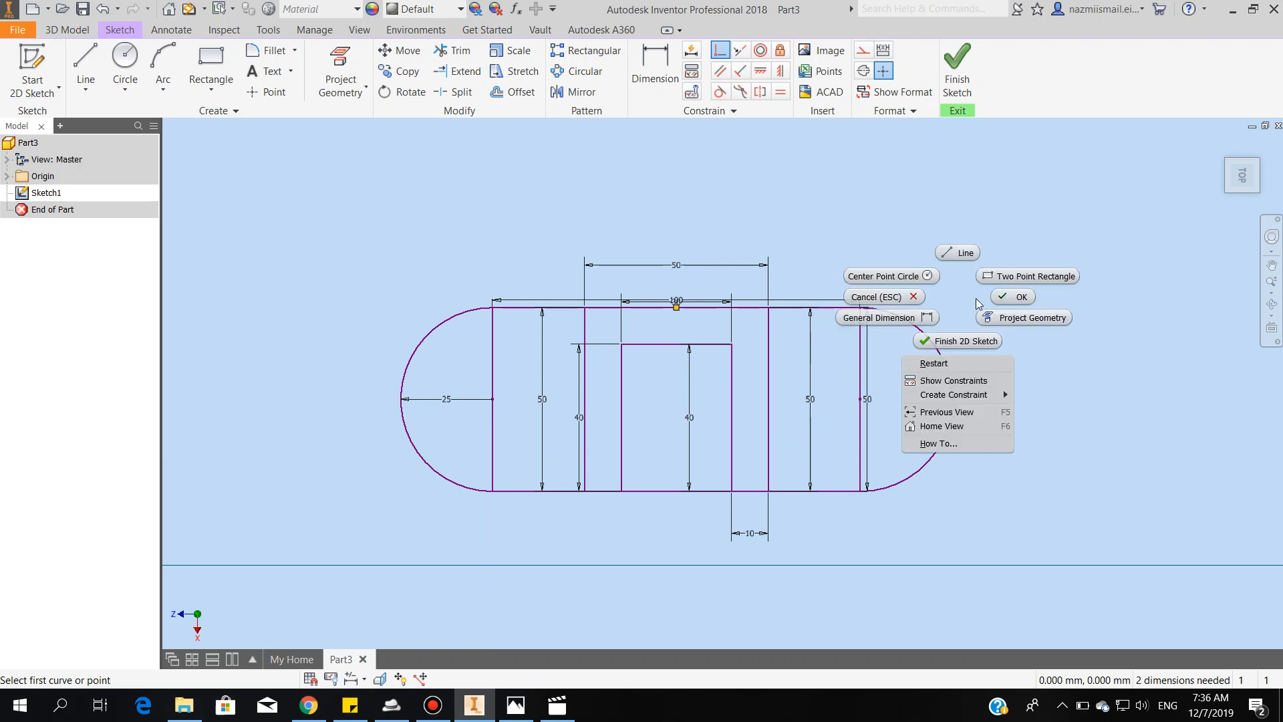
{"action": "left_click", "coordinate": [1002, 301]}
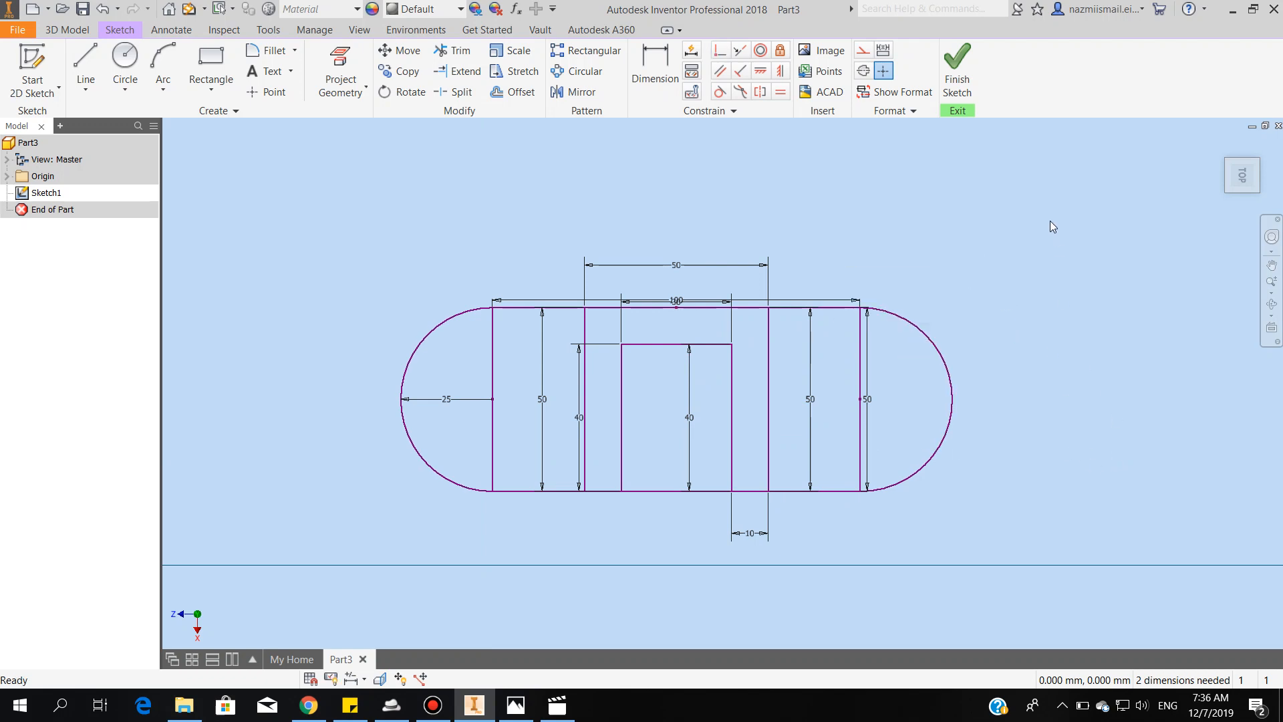
Finish the 2D sketch containing the rounded shape and the inverted U
{"action": "left_click", "coordinate": [957, 76]}
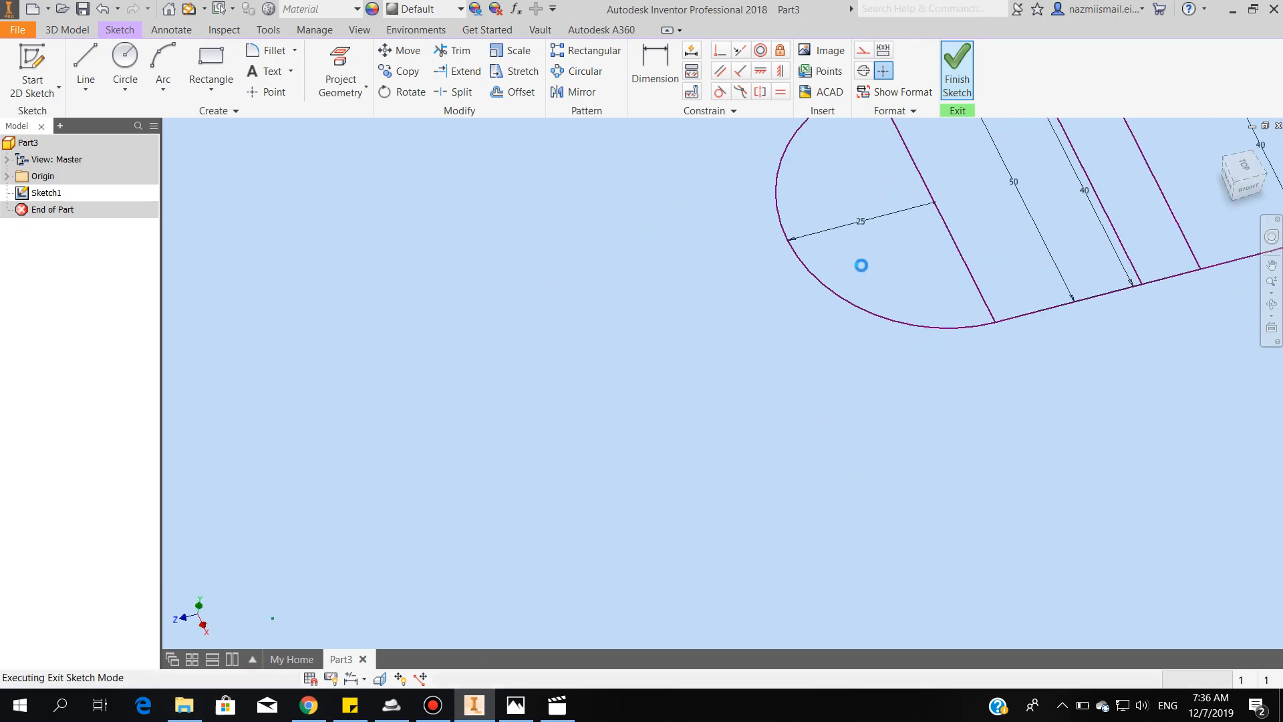
{"action": "middle_click_drag", "start_coordinate": [1186, 148], "coordinate": [716, 437]}
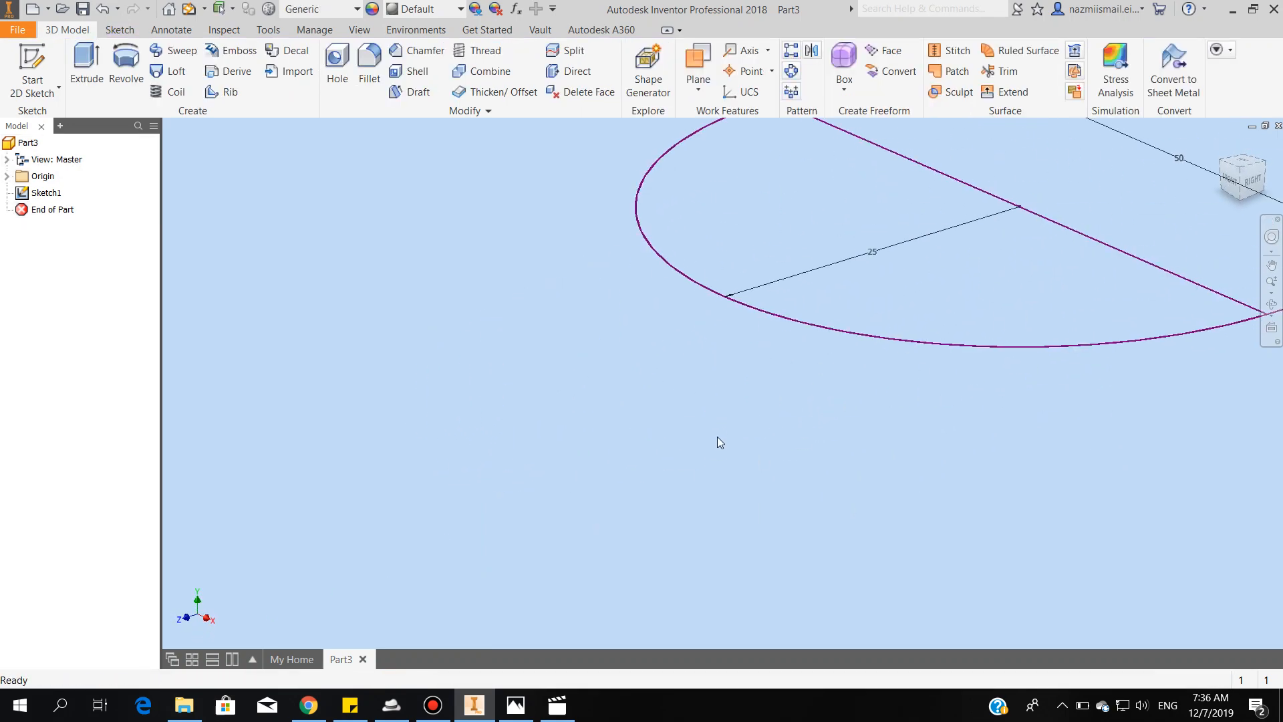
{"action": "scroll", "coordinate": [716, 437], "scroll_direction": "up", "scroll_amount": 4}
{"action": "middle_click_drag", "start_coordinate": [1016, 352], "coordinate": [555, 521]}
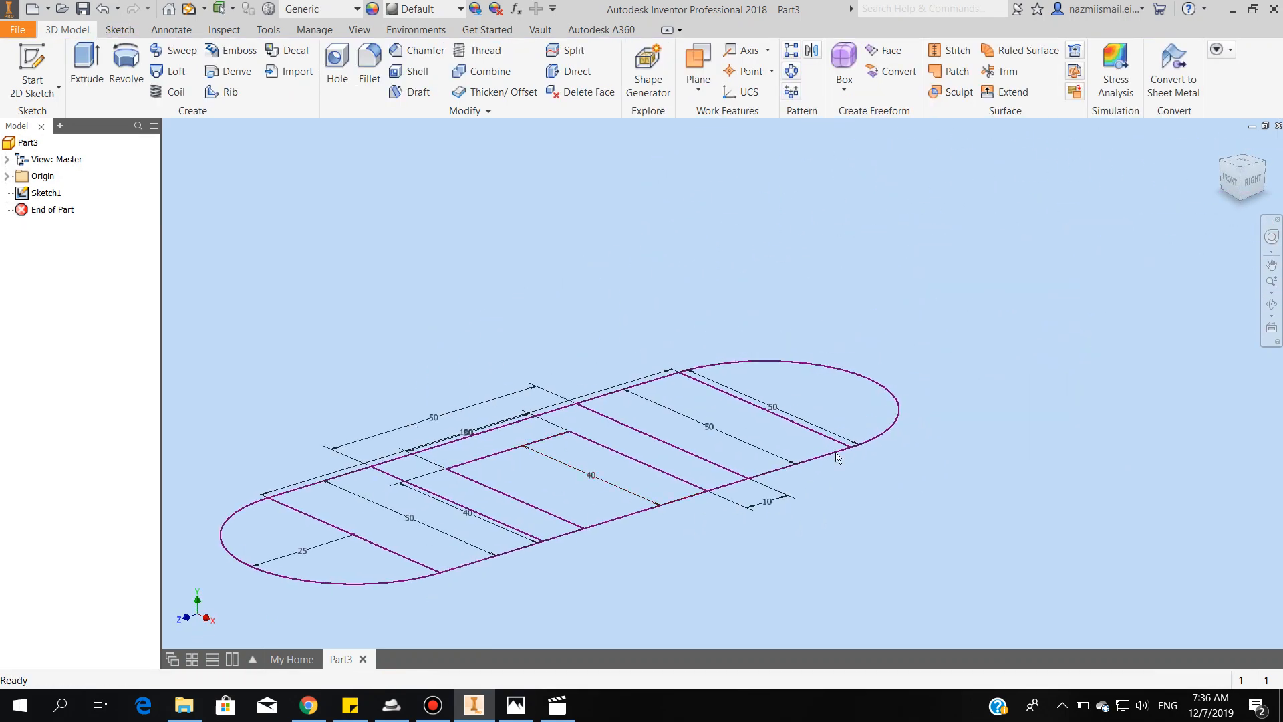
{"action": "scroll", "coordinate": [836, 452], "scroll_direction": "up", "scroll_amount": 3}
{"action": "scroll", "coordinate": [676, 510], "scroll_direction": "down", "scroll_amount": 4}
{"action": "middle_click_drag", "start_coordinate": [838, 496], "coordinate": [821, 467]}
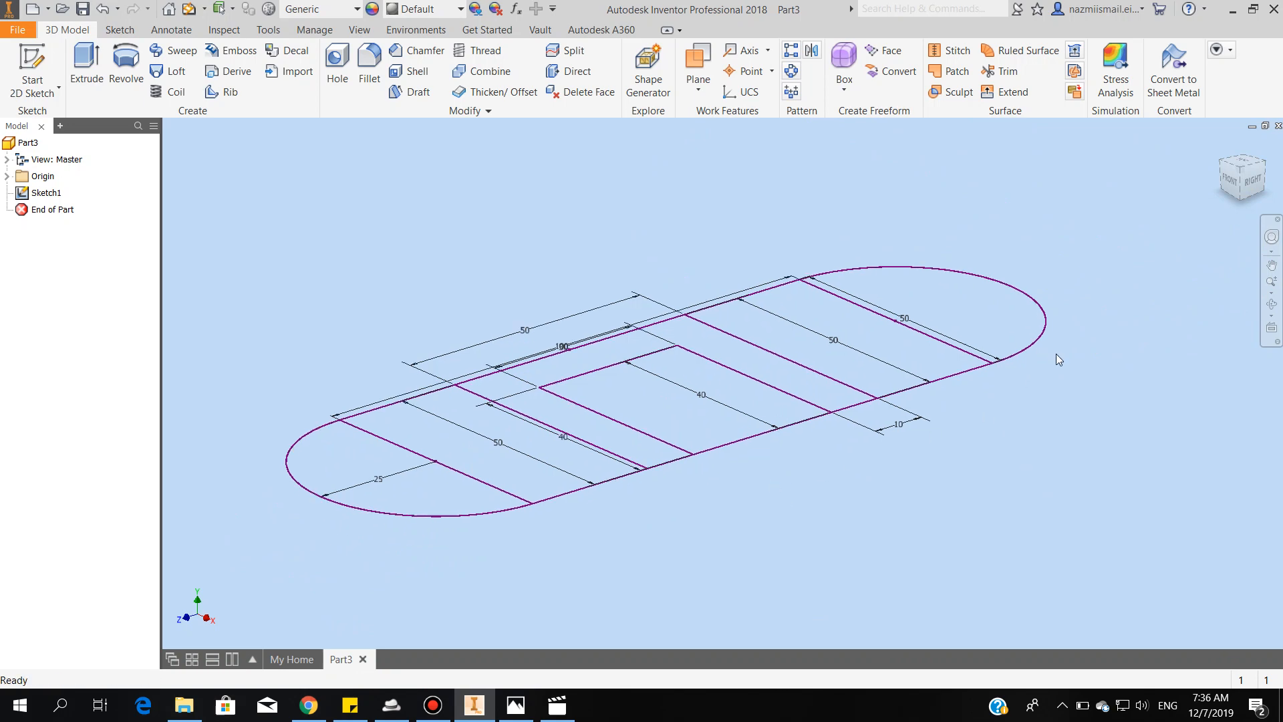
Extrude the base profiles 10 mm, covering both rounded ends and the inner rectangle but leaving out the inverted U region
{"action": "left_click", "coordinate": [1262, 167]}
{"action": "scroll", "coordinate": [876, 438], "scroll_direction": "down", "scroll_amount": 5}
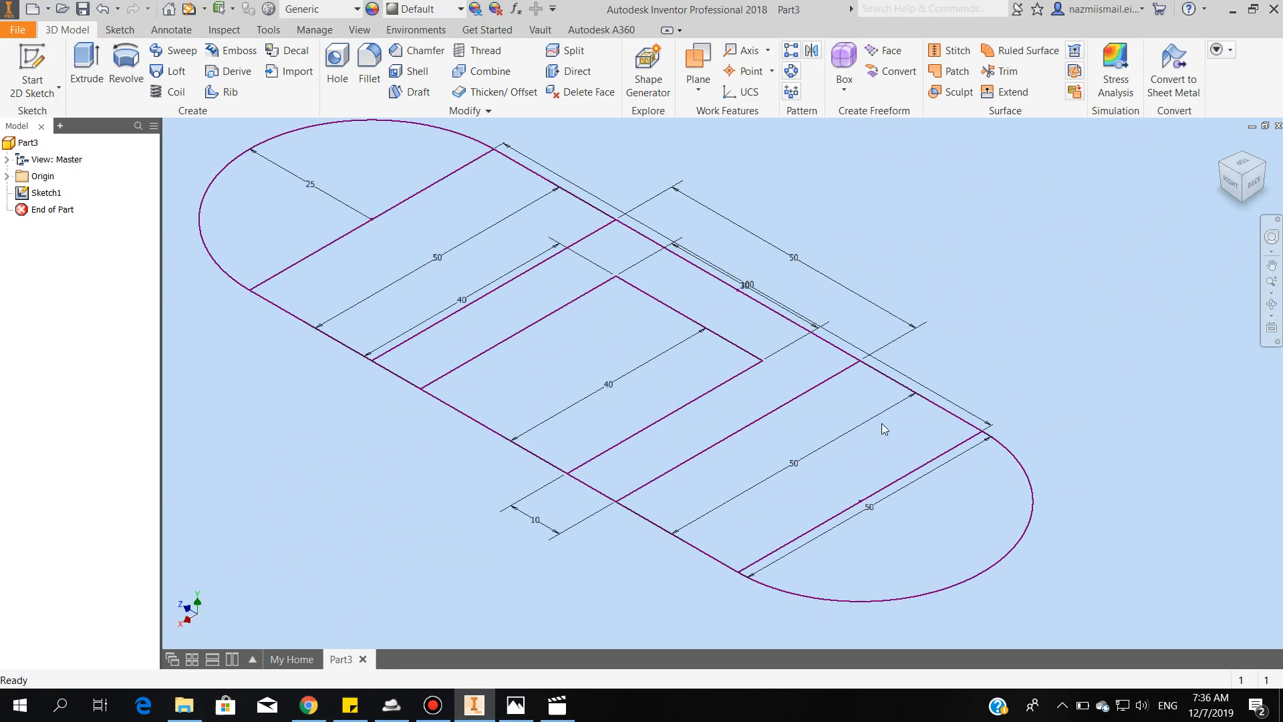
{"action": "scroll", "coordinate": [895, 408], "scroll_direction": "up", "scroll_amount": 4}
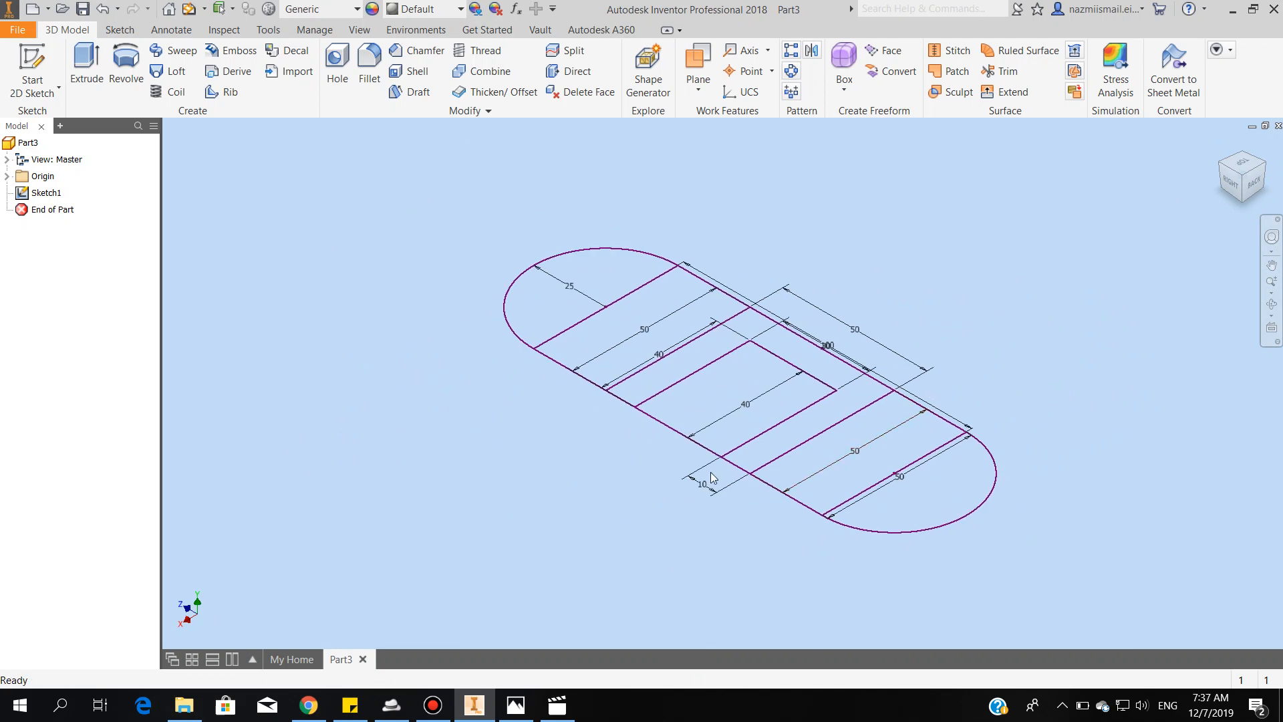
{"action": "left_click", "coordinate": [82, 73]}
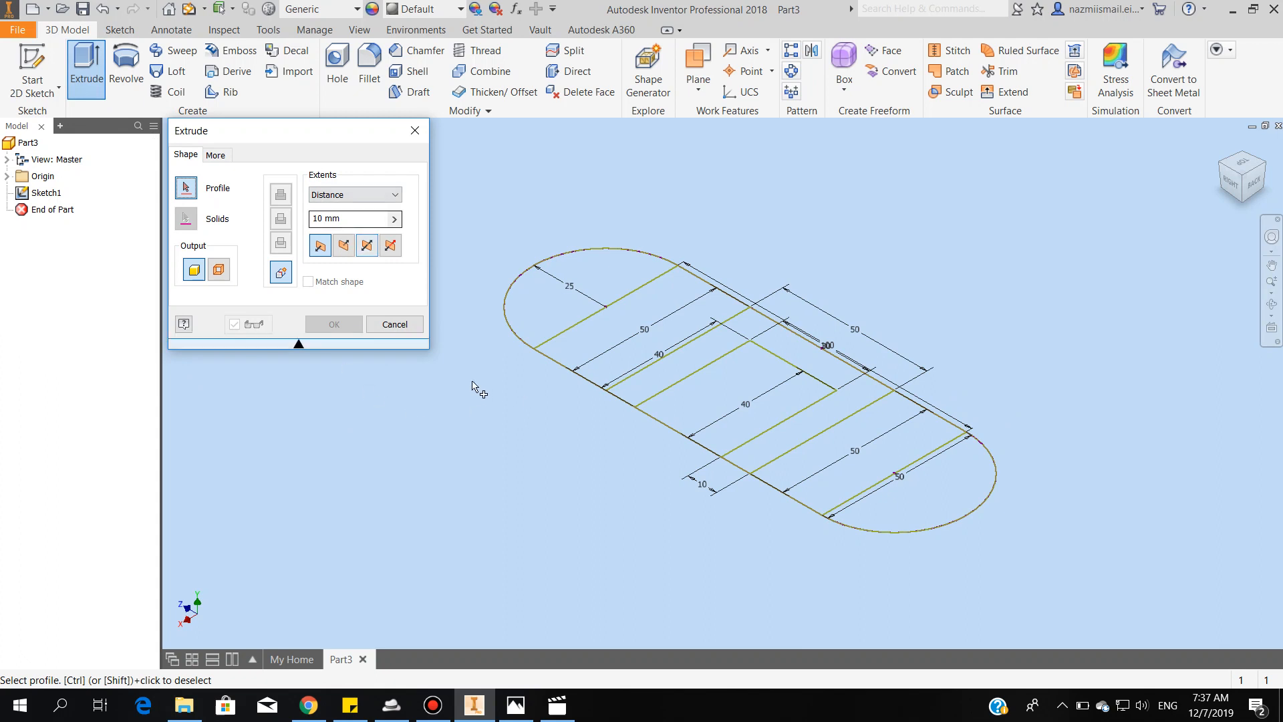
{"action": "left_click", "coordinate": [603, 281]}
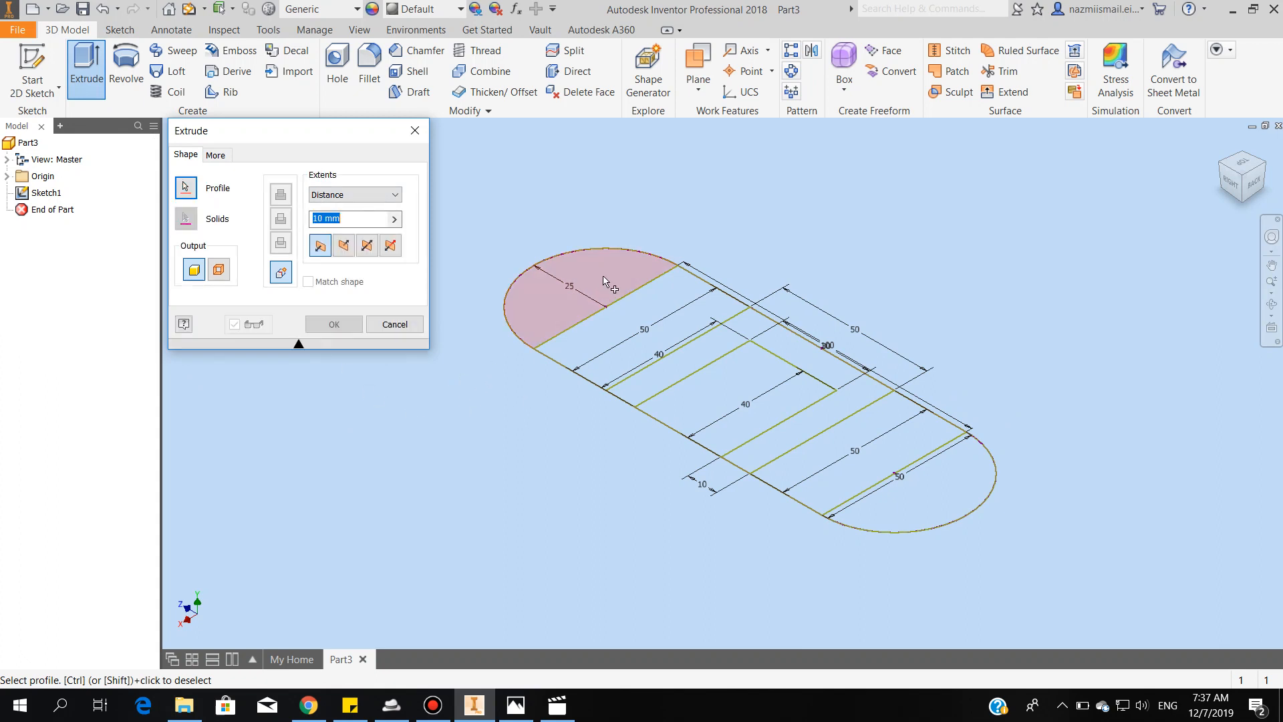
{"action": "left_click", "coordinate": [652, 310]}
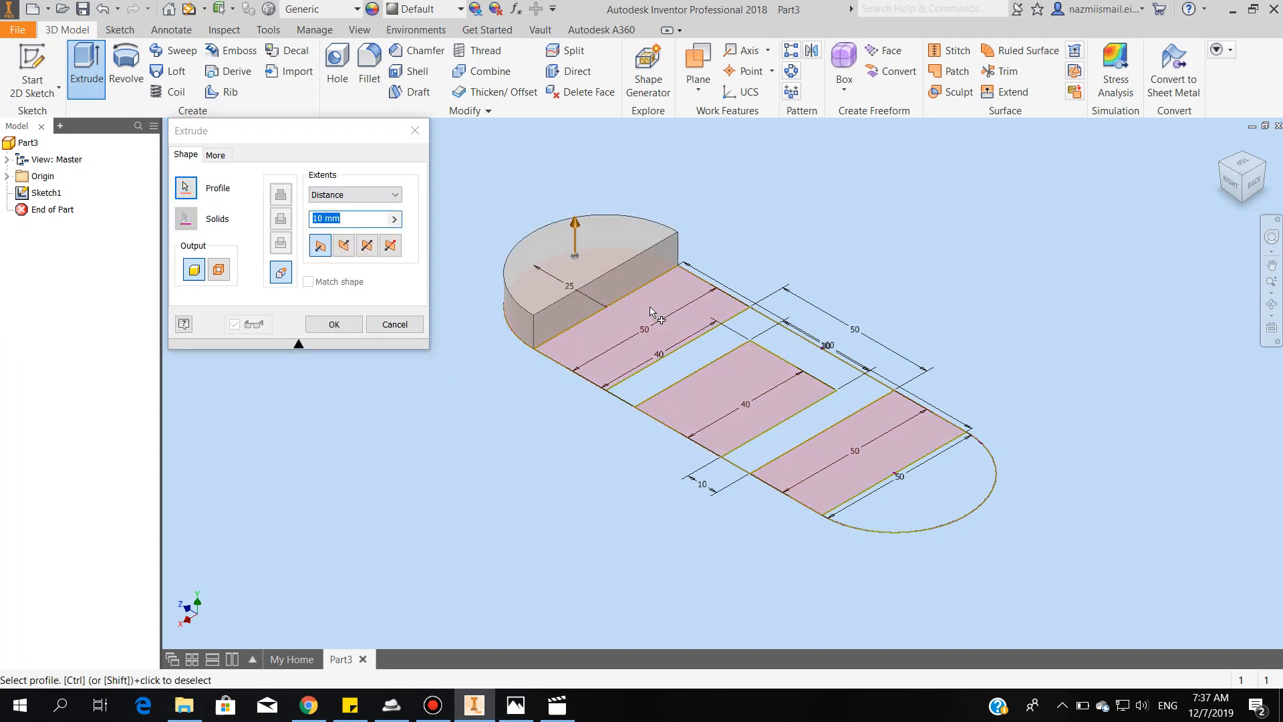
{"action": "left_click", "coordinate": [920, 500]}
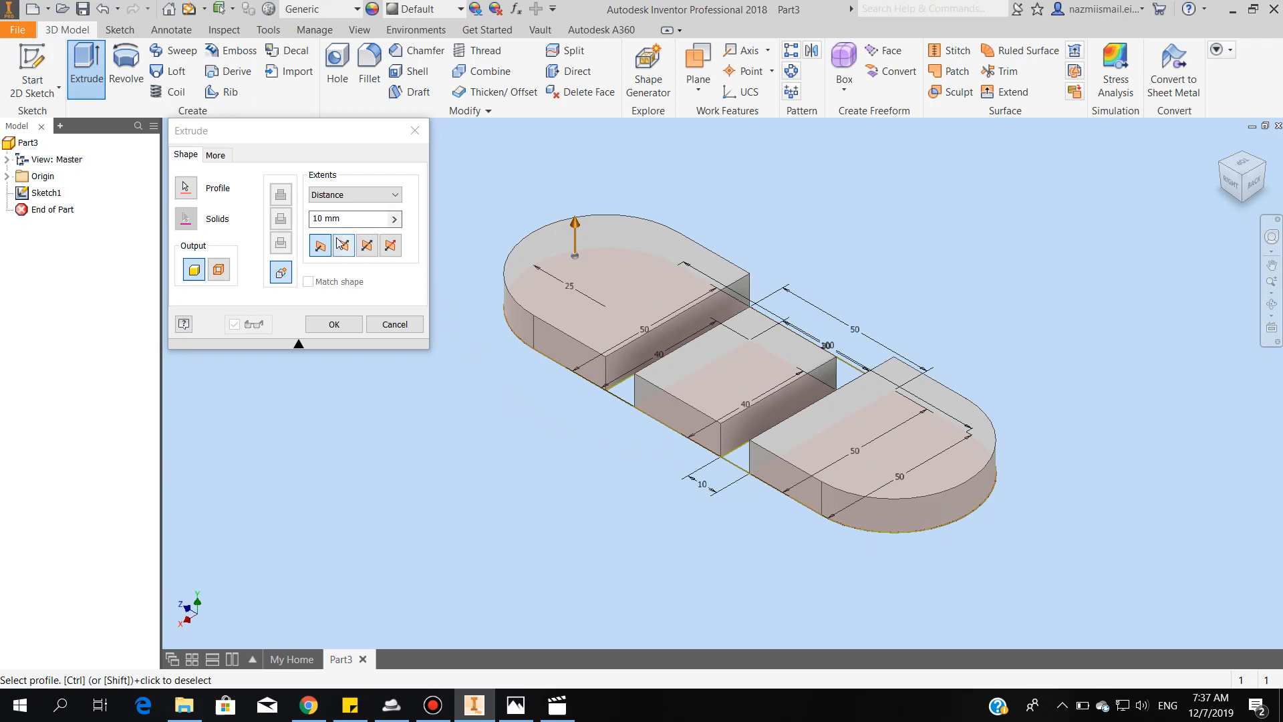
{"action": "left_click", "coordinate": [348, 328]}
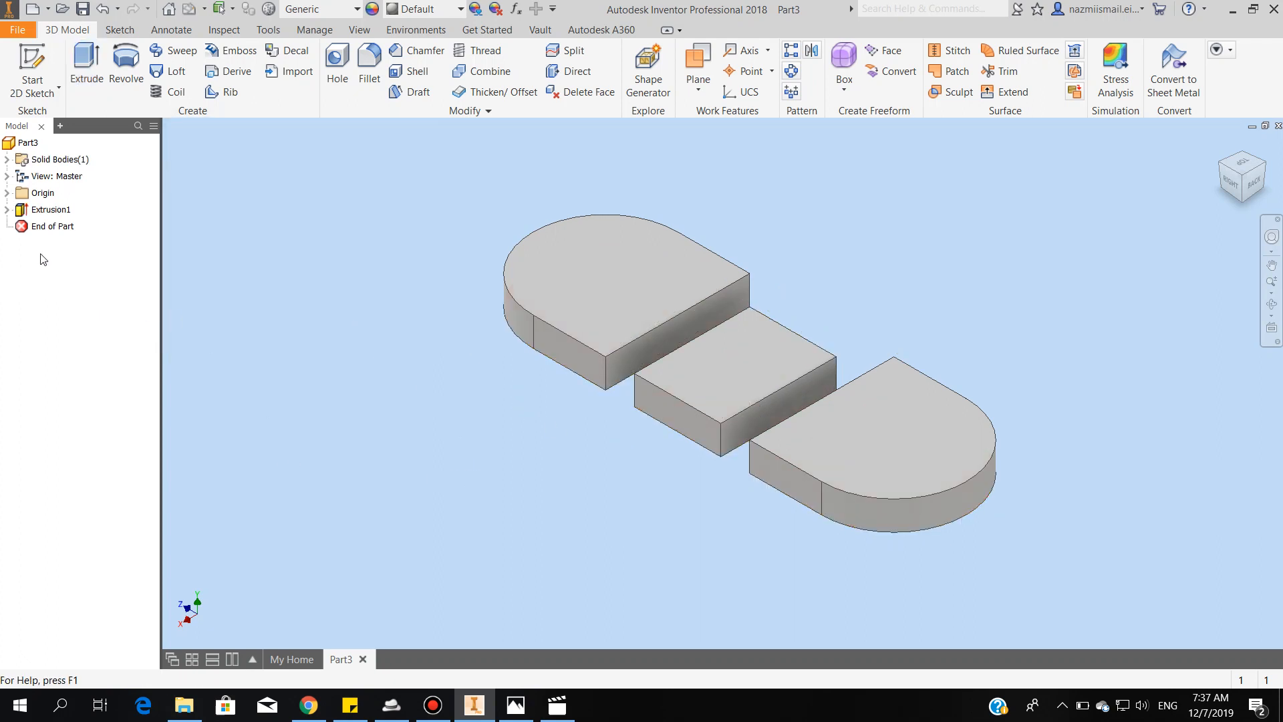
Share the sketch consumed by the base extrusion so it can be reused for another feature
{"action": "left_click", "coordinate": [7, 210]}
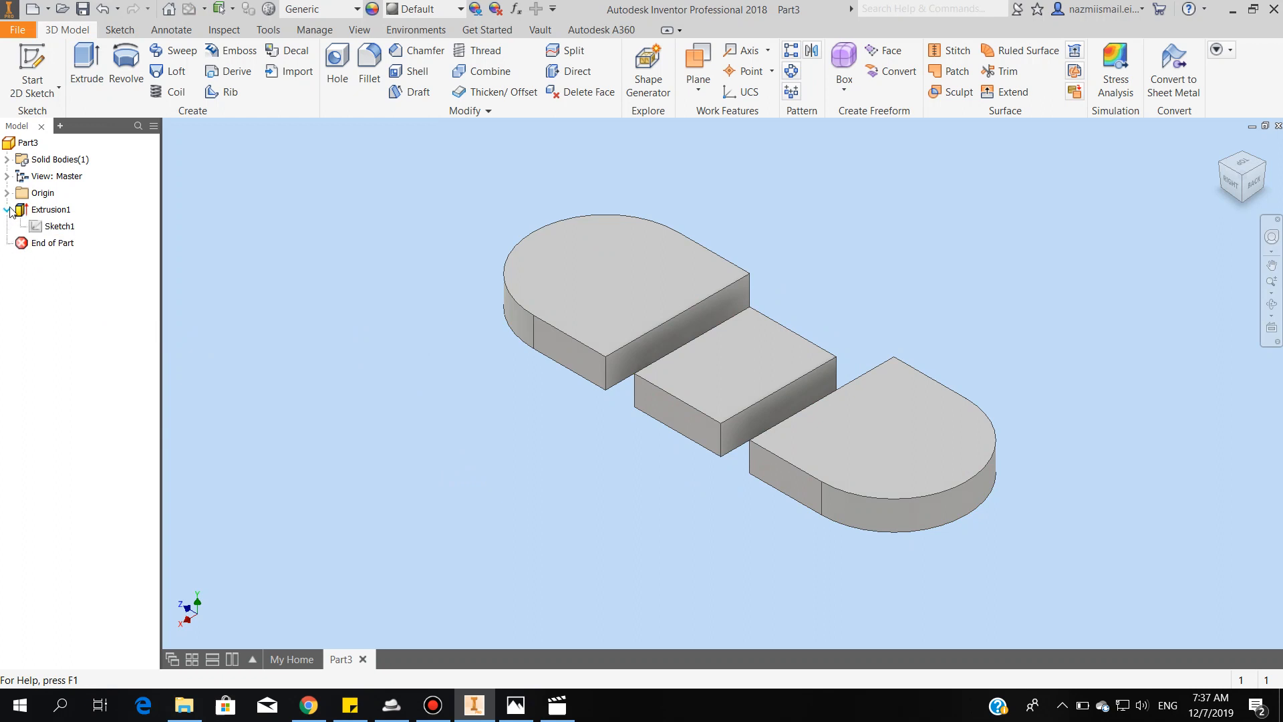
{"action": "right_click", "coordinate": [58, 230]}
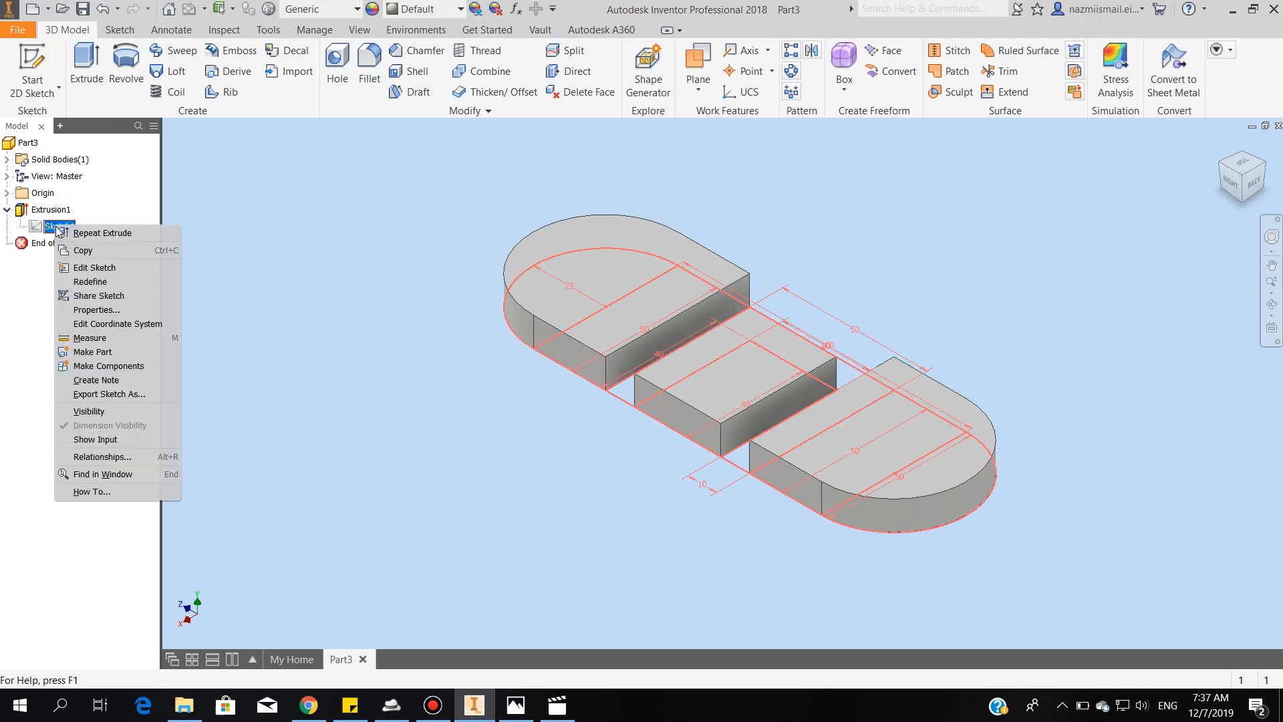
{"action": "left_click", "coordinate": [84, 298]}
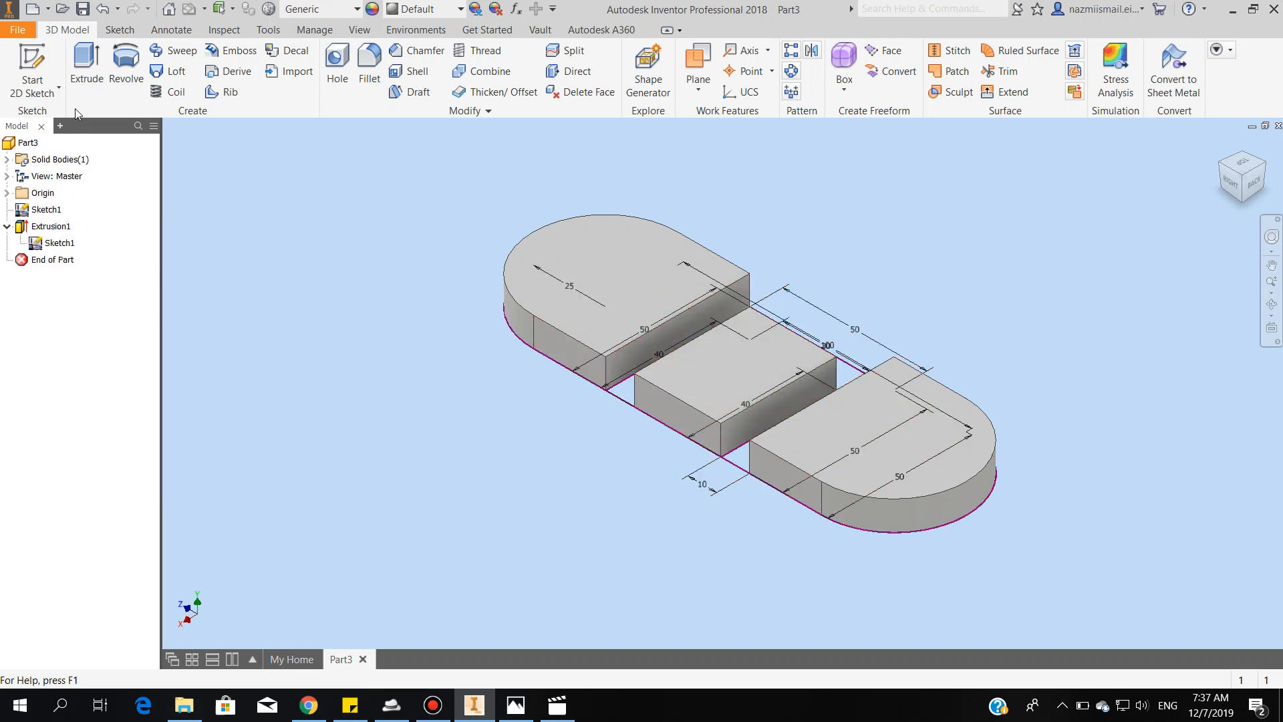
Extrude the inverted U profile of the shared sketch 60 mm, joining it to the base
{"action": "left_click", "coordinate": [83, 72]}
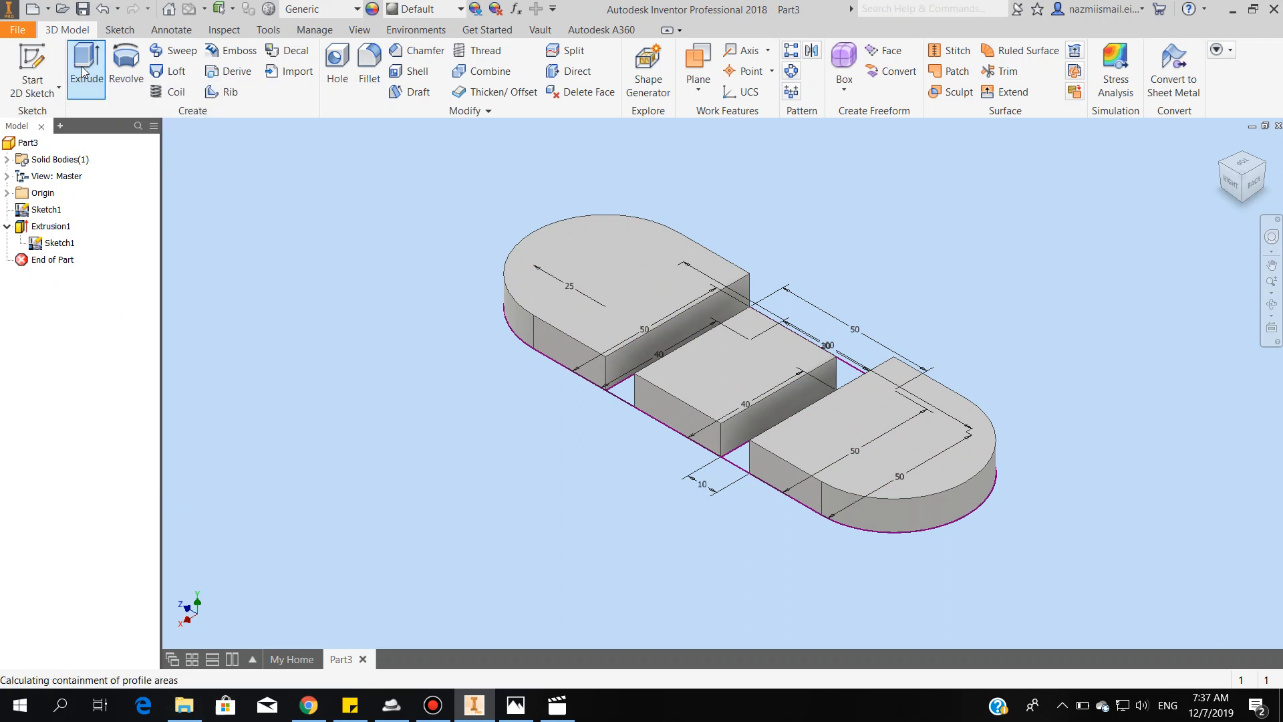
{"action": "left_click", "coordinate": [623, 399]}
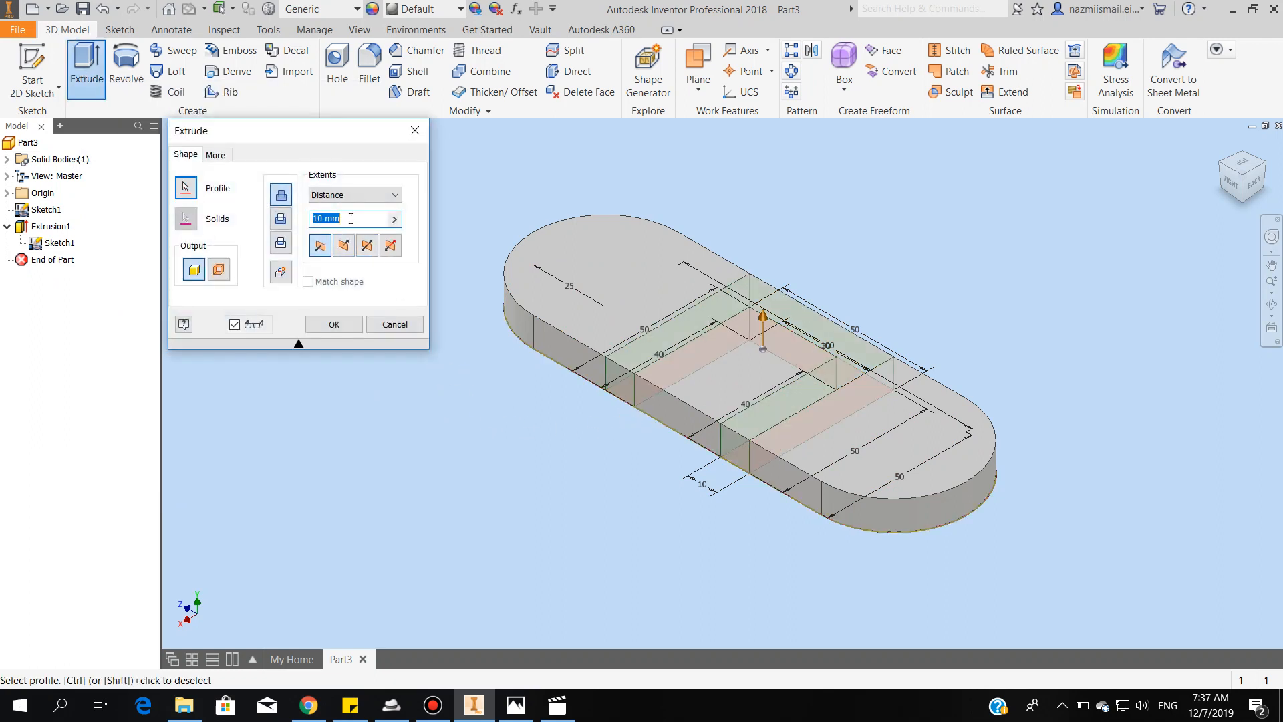
{"action": "type", "text": "60"}
{"action": "left_click", "coordinate": [347, 326]}
Chamfer the top front edges of both U-shaped wall ends with an equal distance of 25 mm
{"action": "scroll", "coordinate": [723, 501], "scroll_direction": "up", "scroll_amount": 3}
{"action": "scroll", "coordinate": [769, 334], "scroll_direction": "down", "scroll_amount": 2}
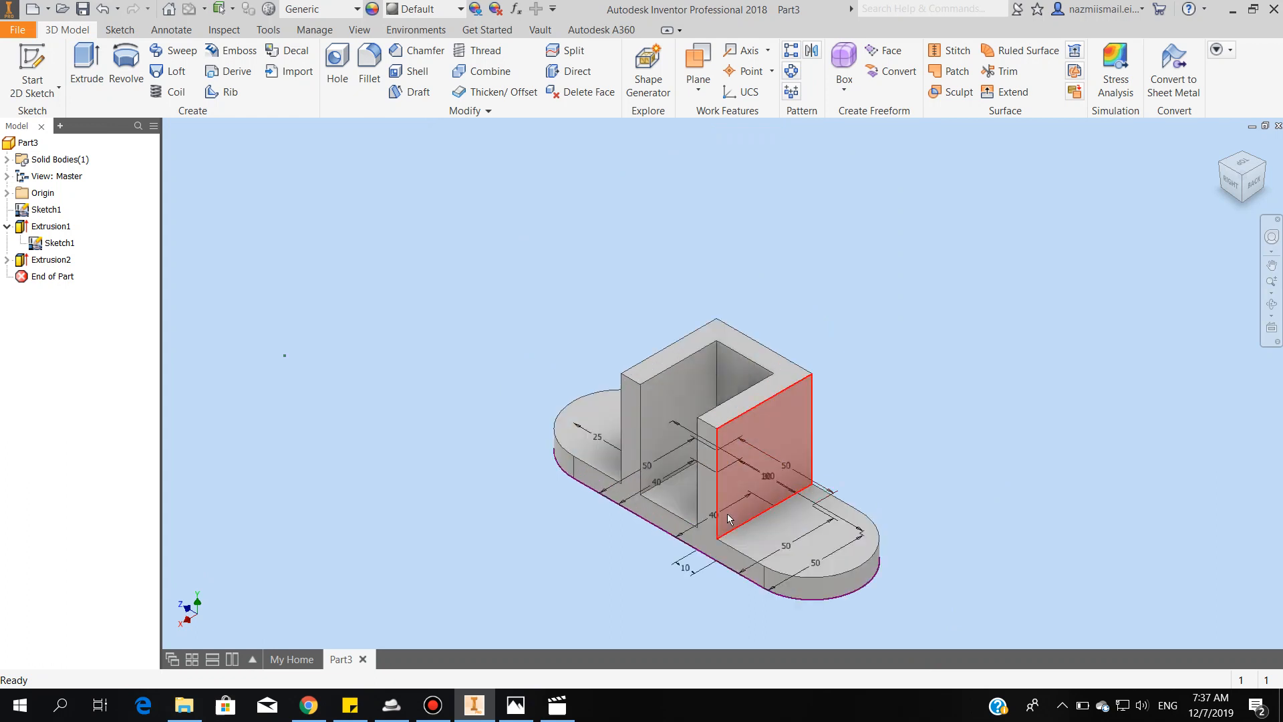
{"action": "scroll", "coordinate": [877, 478], "scroll_direction": "down", "scroll_amount": 4}
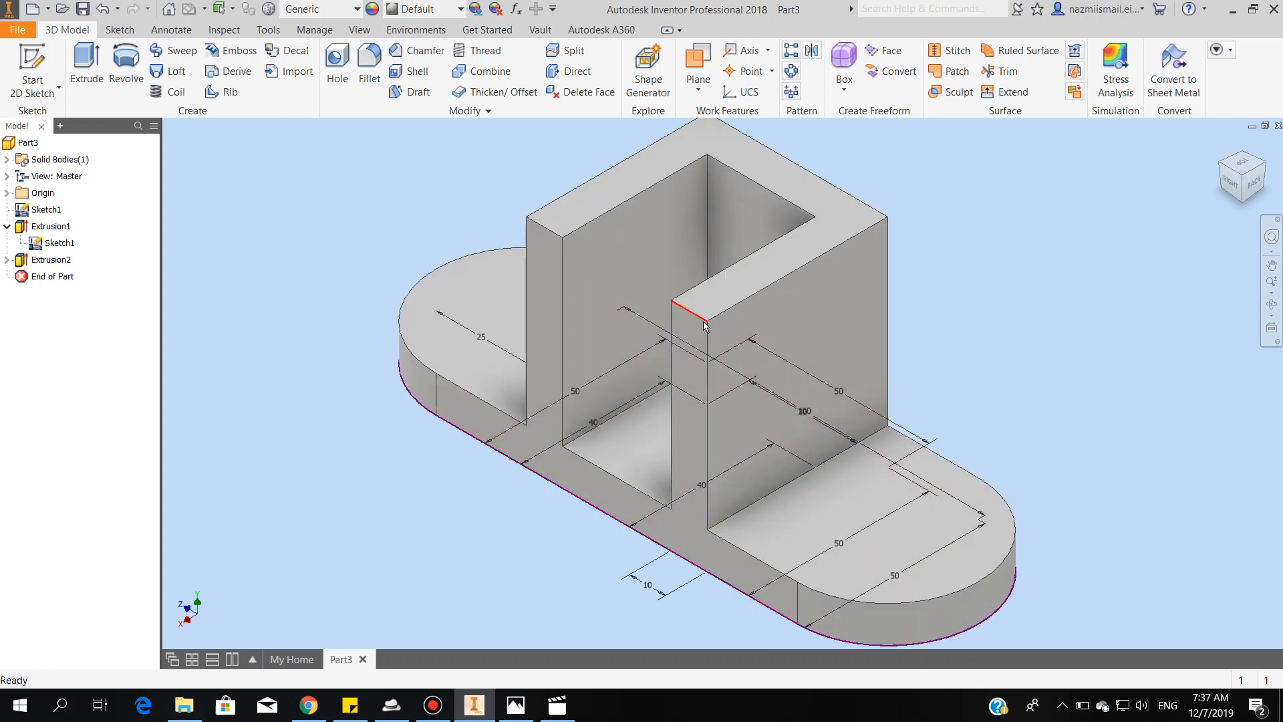
{"action": "left_click", "coordinate": [421, 51]}
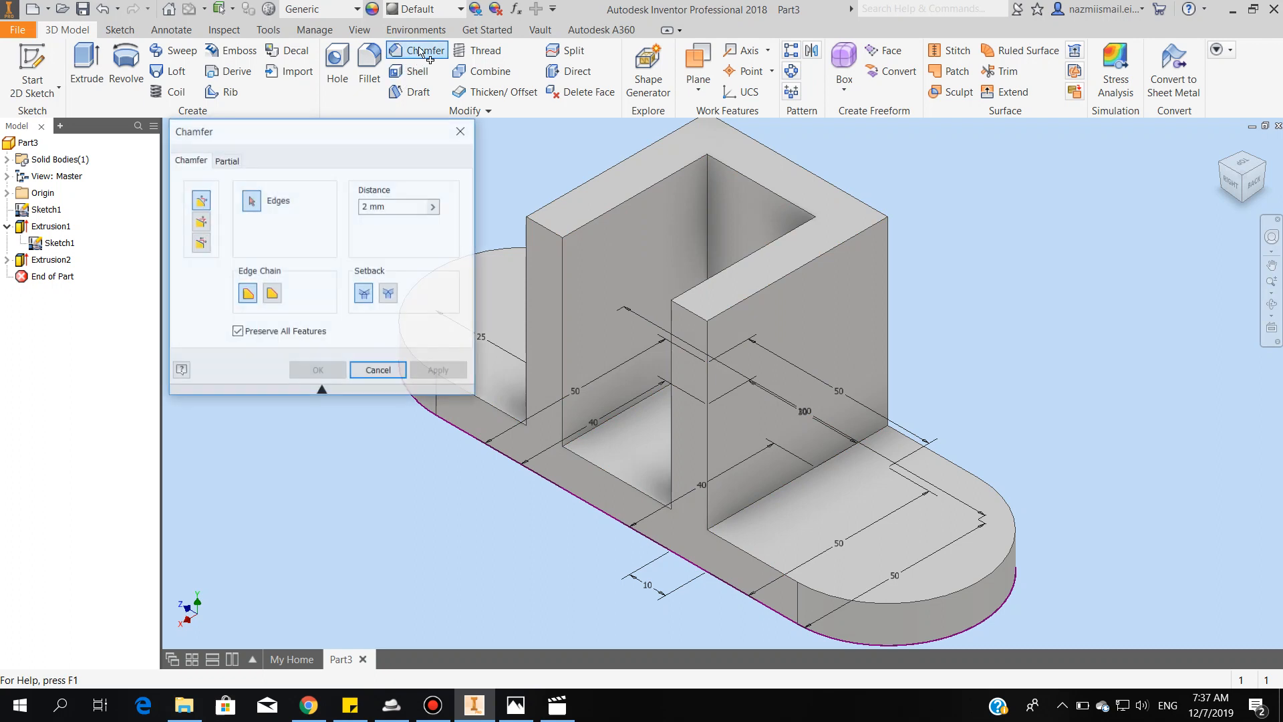
{"action": "left_click_drag", "start_coordinate": [400, 206], "coordinate": [352, 213]}
{"action": "type", "text": "25"}
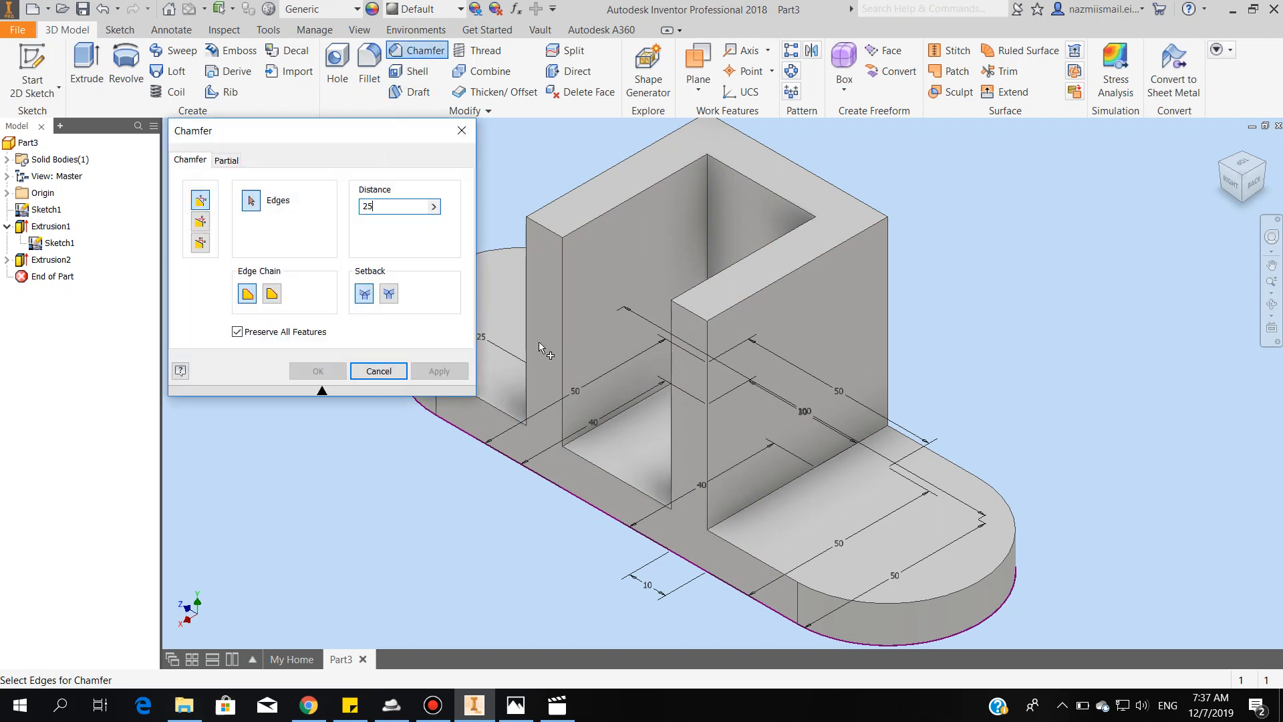
{"action": "left_click", "coordinate": [695, 323]}
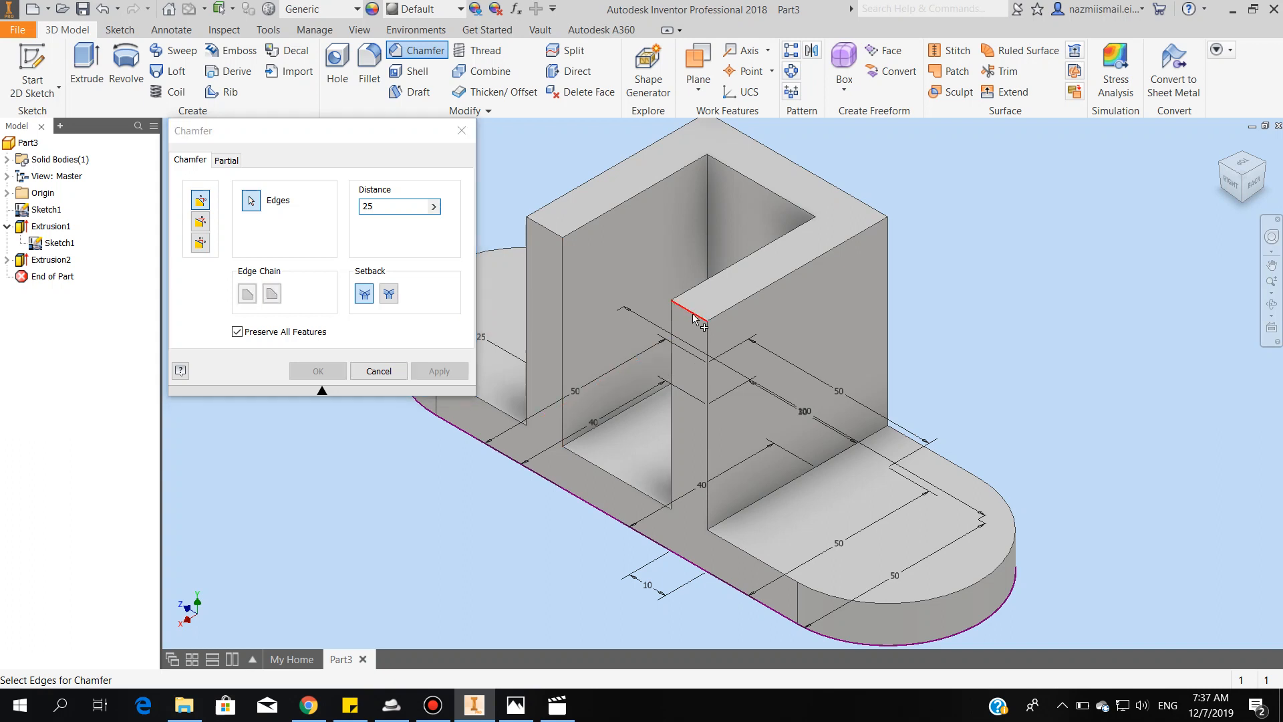
{"action": "left_click", "coordinate": [547, 234]}
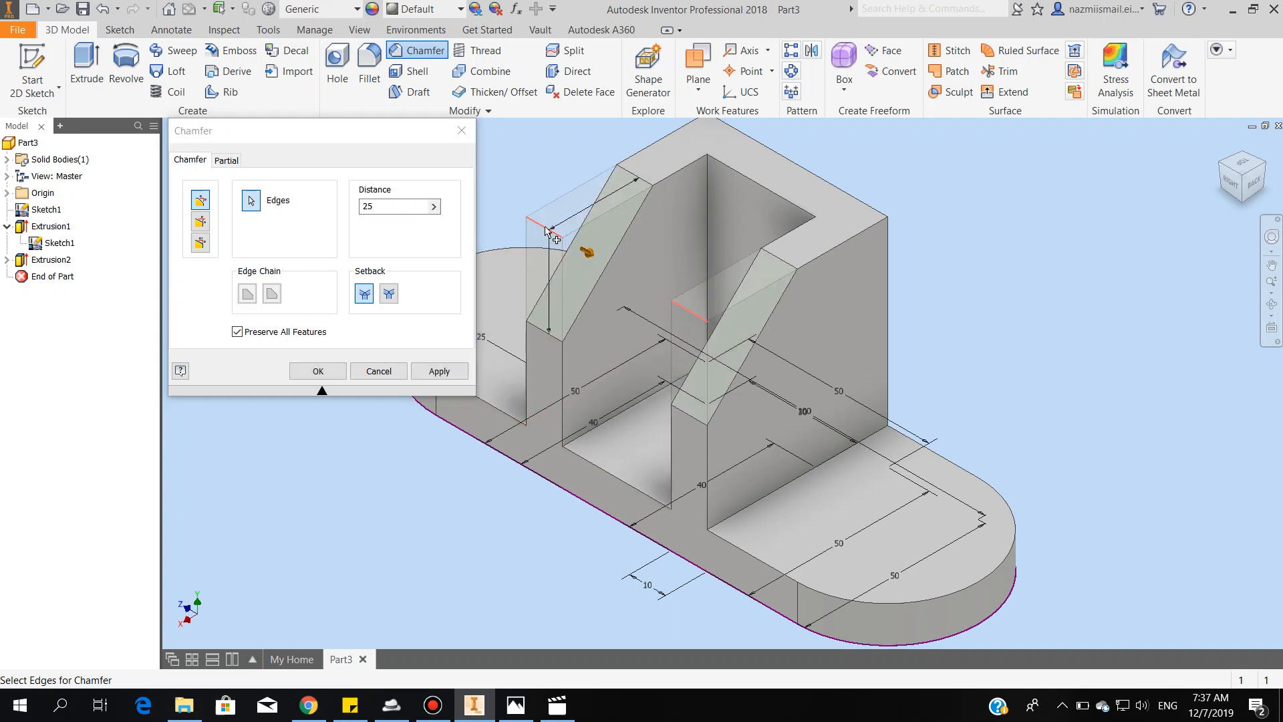
{"action": "left_click", "coordinate": [323, 372]}
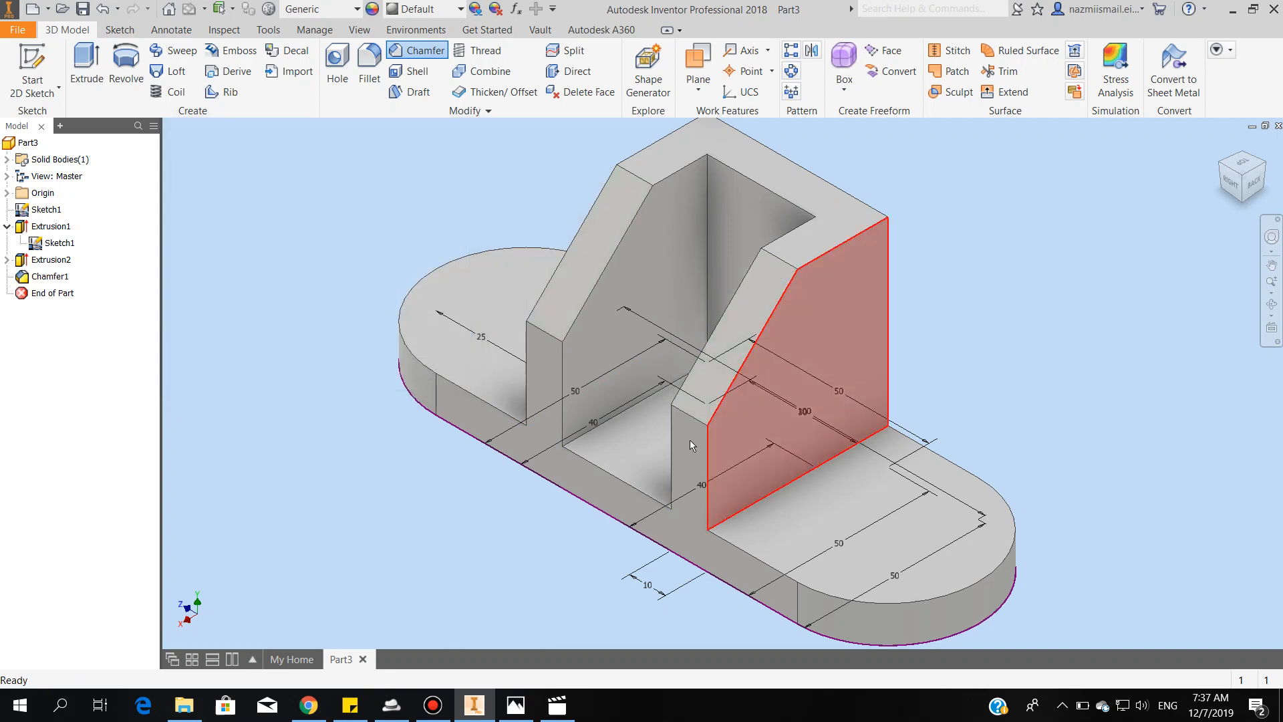
Add a 25 mm through-all hole in the base's nearer rounded end, placed concentric with its outer arc
{"action": "scroll", "coordinate": [545, 375], "scroll_direction": "down", "scroll_amount": 2}
{"action": "scroll", "coordinate": [757, 434], "scroll_direction": "up", "scroll_amount": 4}
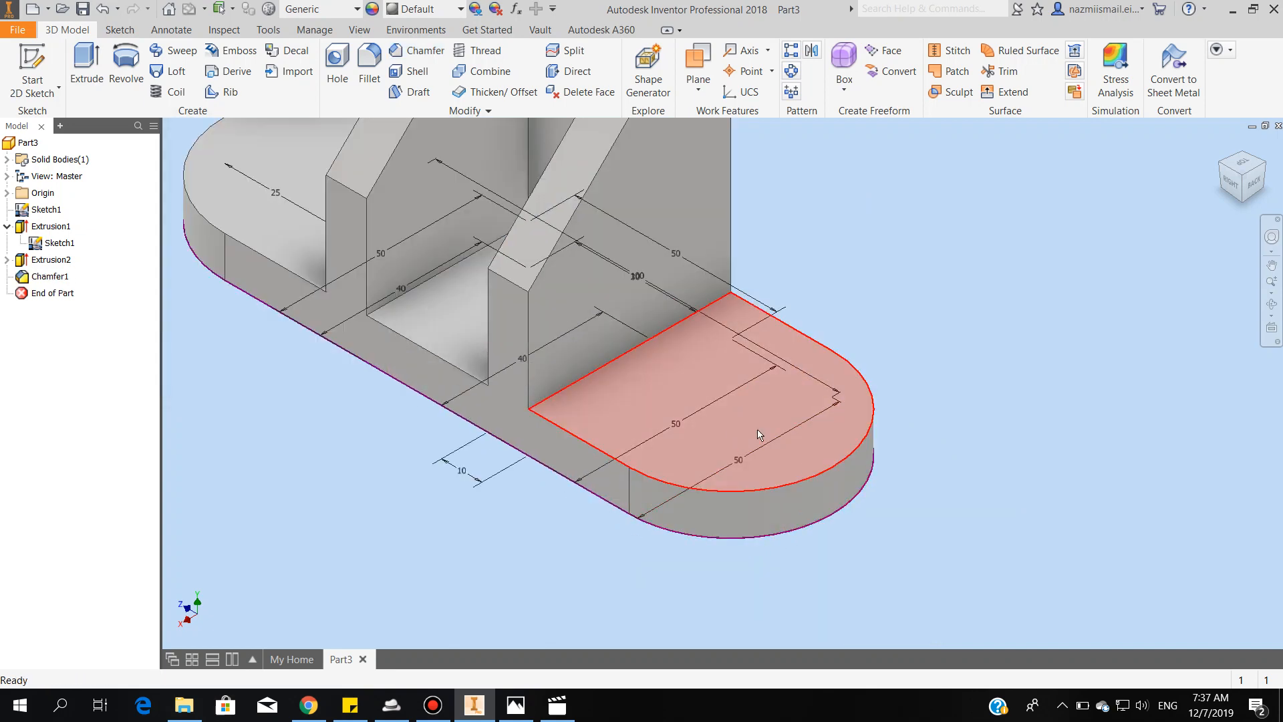
{"action": "left_click", "coordinate": [337, 71]}
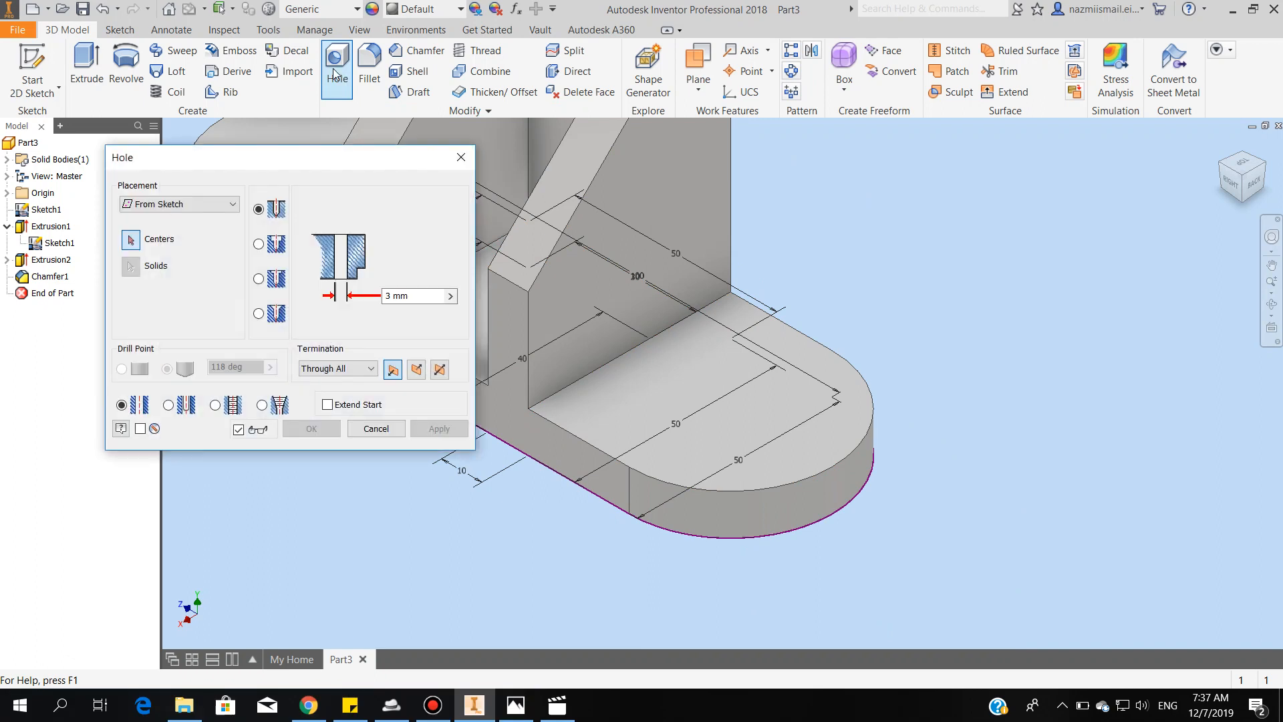
{"action": "left_click", "coordinate": [386, 295]}
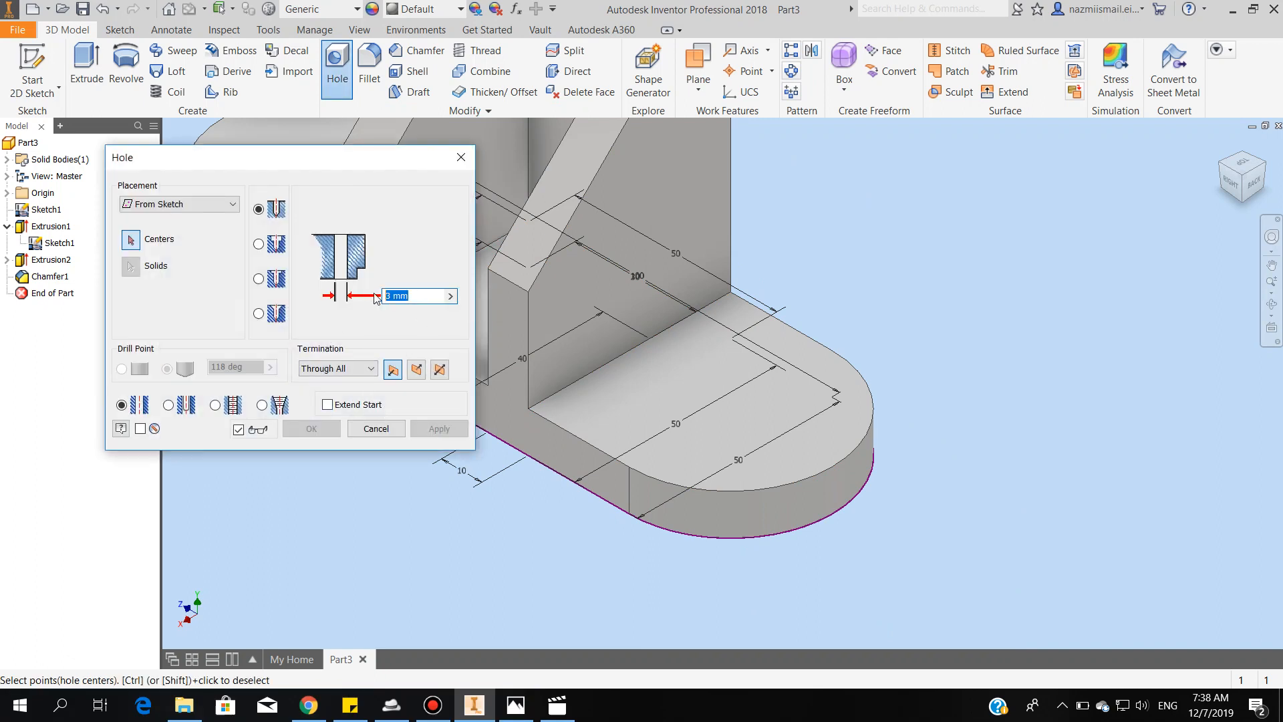
{"action": "type", "text": "25"}
{"action": "left_click", "coordinate": [192, 207]}
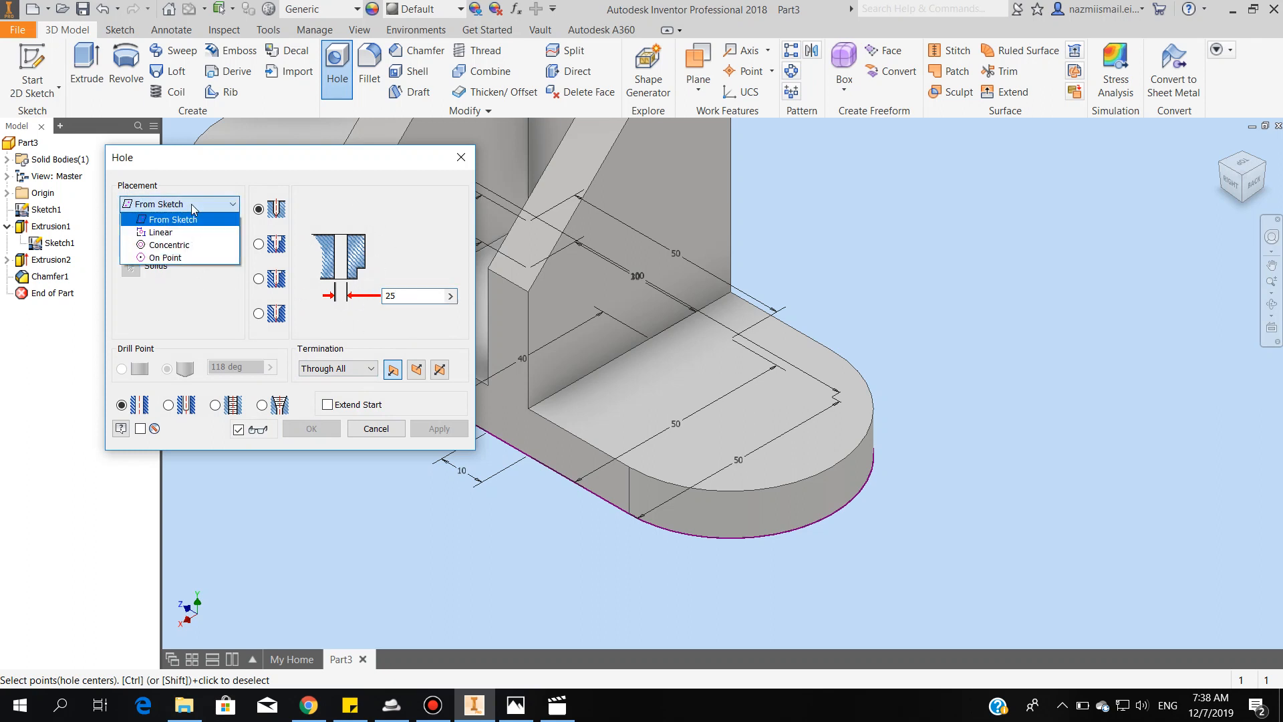
{"action": "left_click", "coordinate": [178, 245]}
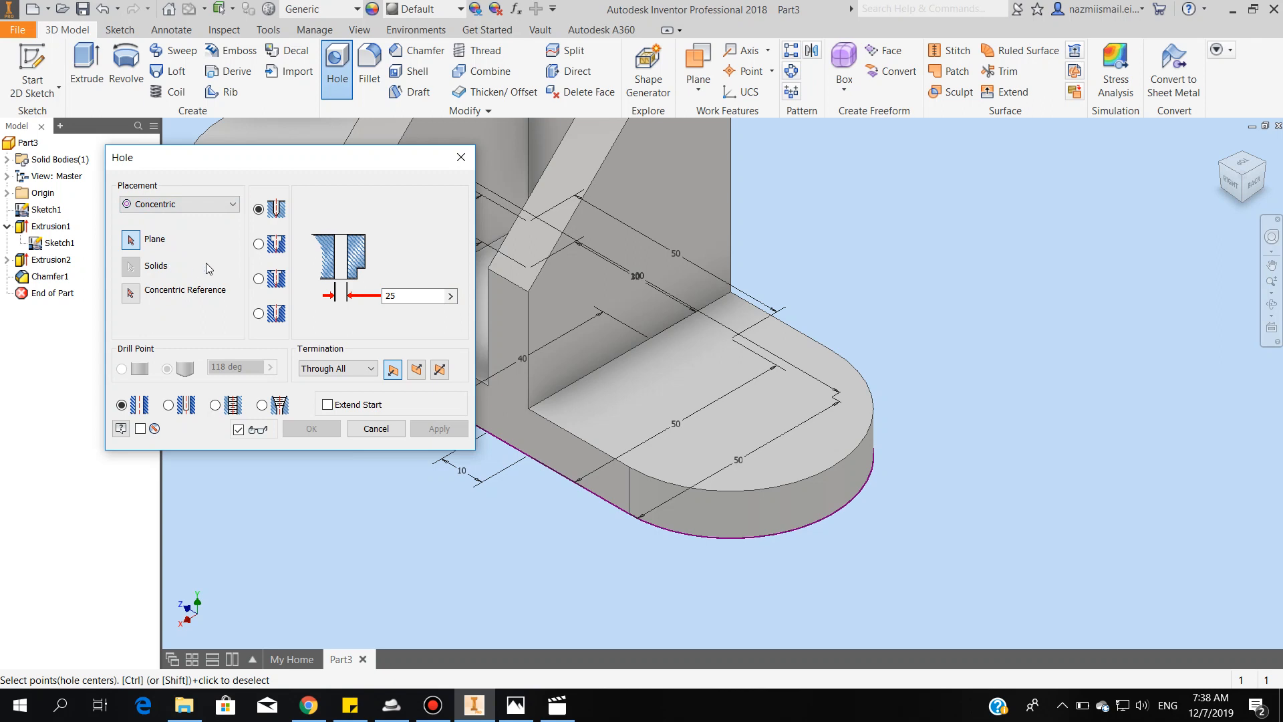
{"action": "left_click", "coordinate": [741, 413]}
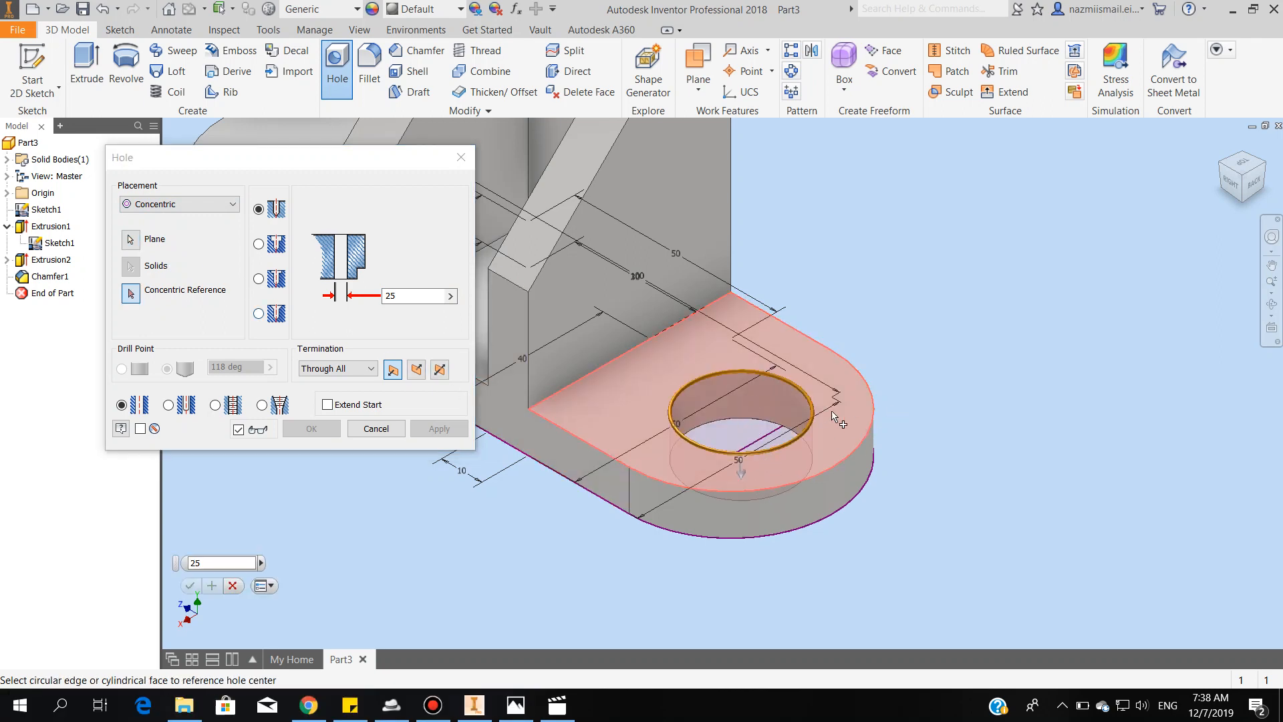
{"action": "scroll", "coordinate": [785, 461], "scroll_direction": "up", "scroll_amount": 2}
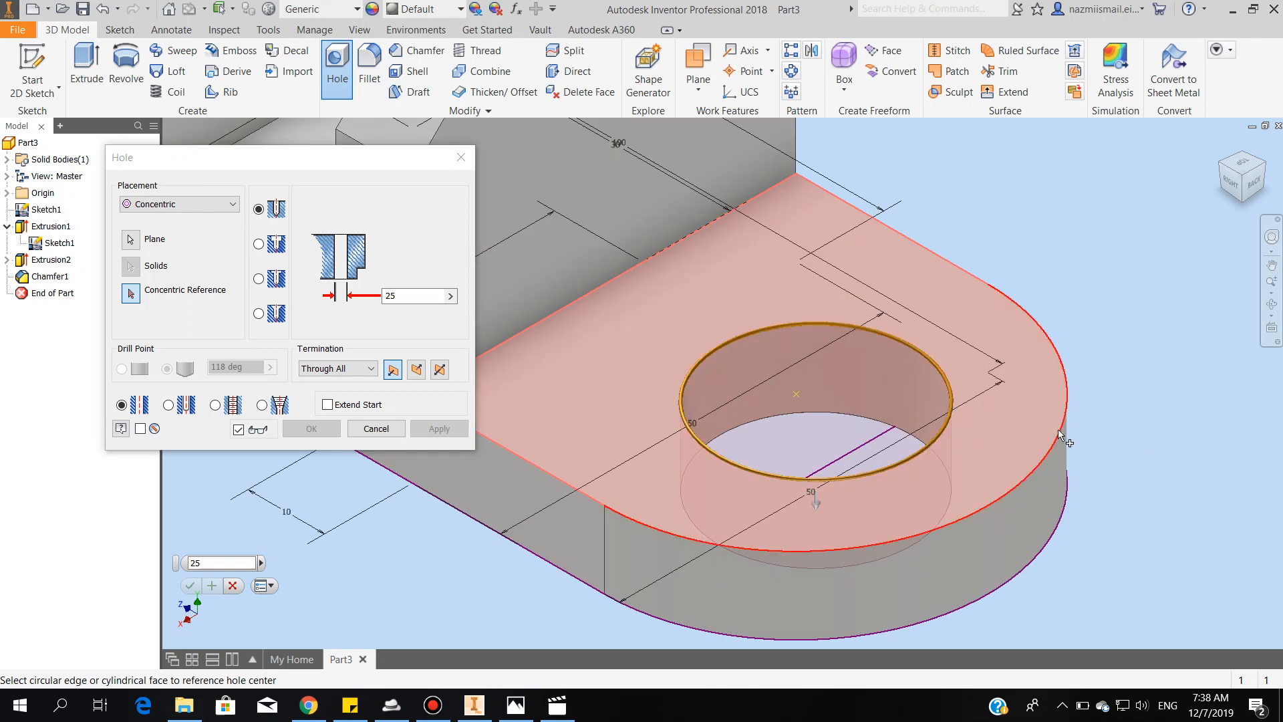
{"action": "left_click", "coordinate": [1068, 387]}
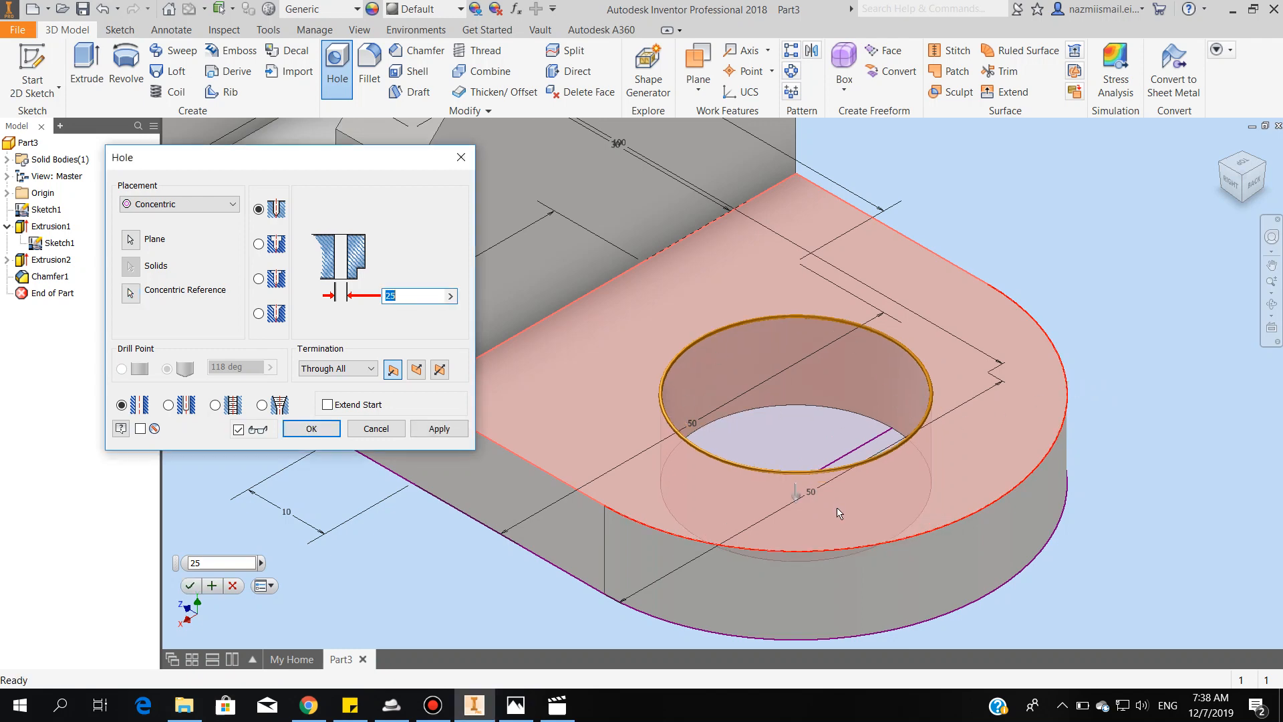
{"action": "scroll", "coordinate": [840, 514], "scroll_direction": "down", "scroll_amount": 3}
{"action": "key", "text": "Return"}
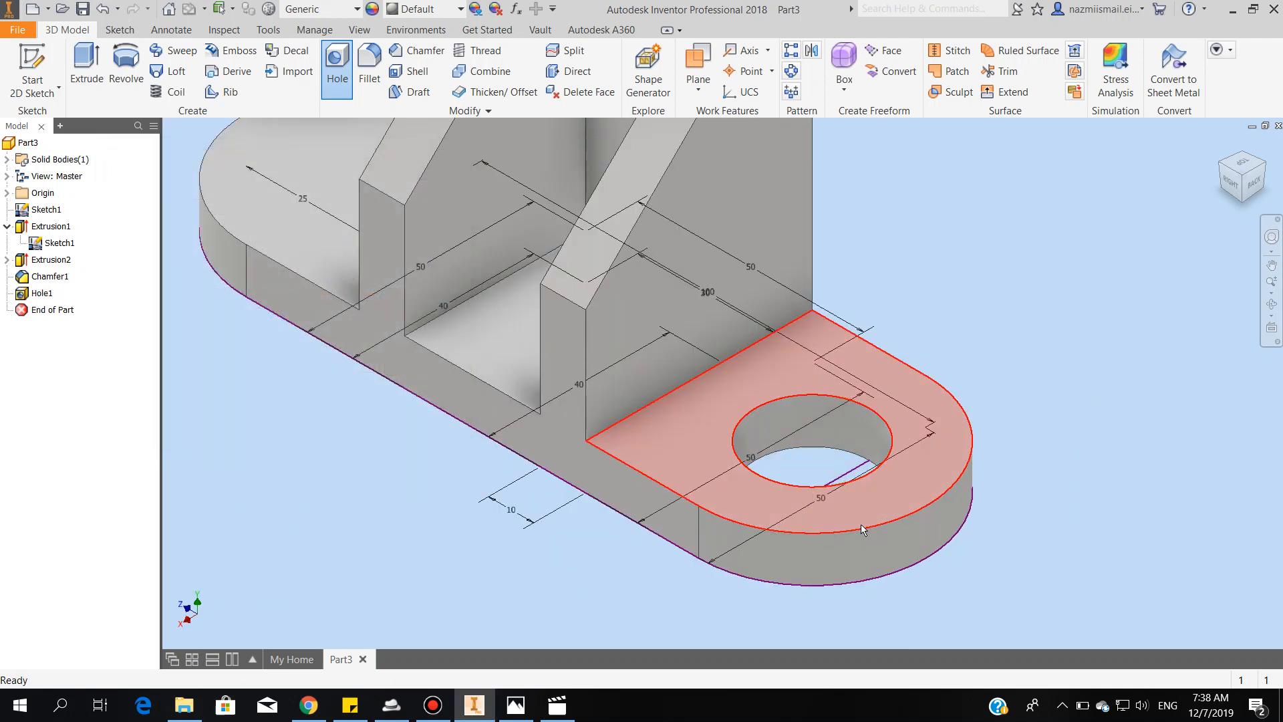
Add a matching 25 mm through-all hole in the base's opposite rounded end, concentric with its arc
{"action": "scroll", "coordinate": [861, 528], "scroll_direction": "down", "scroll_amount": 5}
{"action": "scroll", "coordinate": [604, 363], "scroll_direction": "up", "scroll_amount": 5}
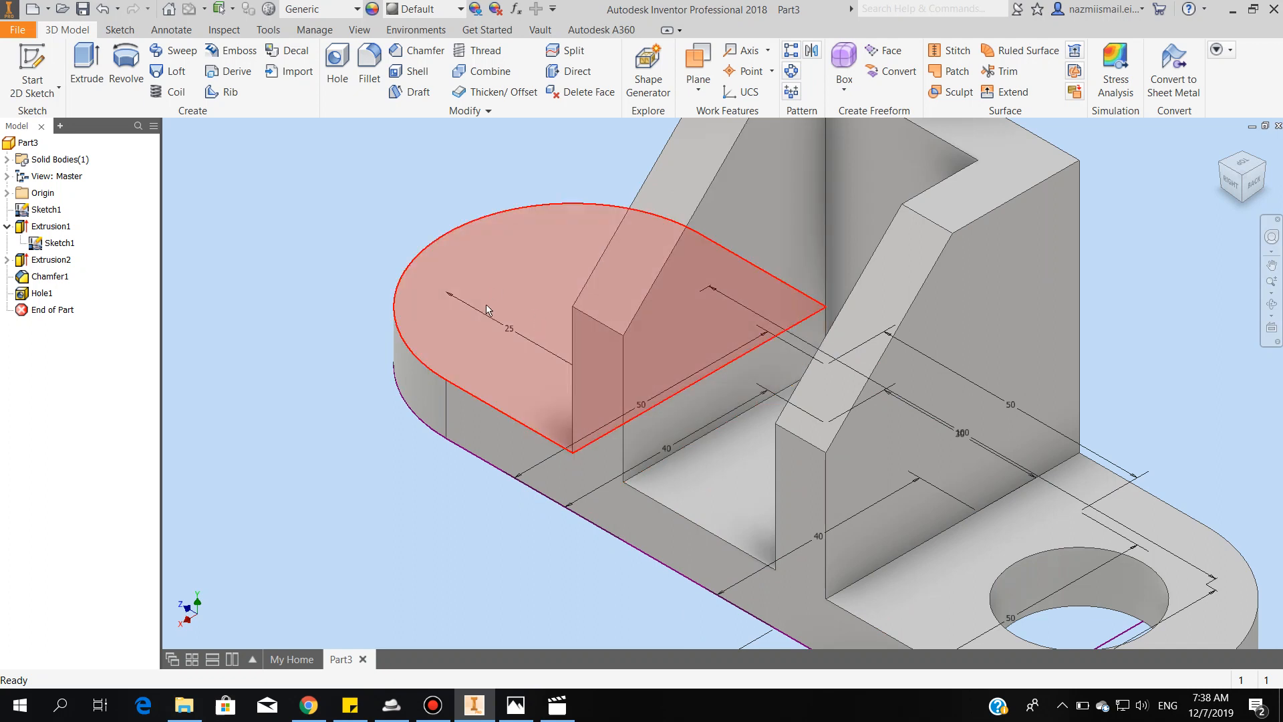
{"action": "left_click", "coordinate": [336, 60]}
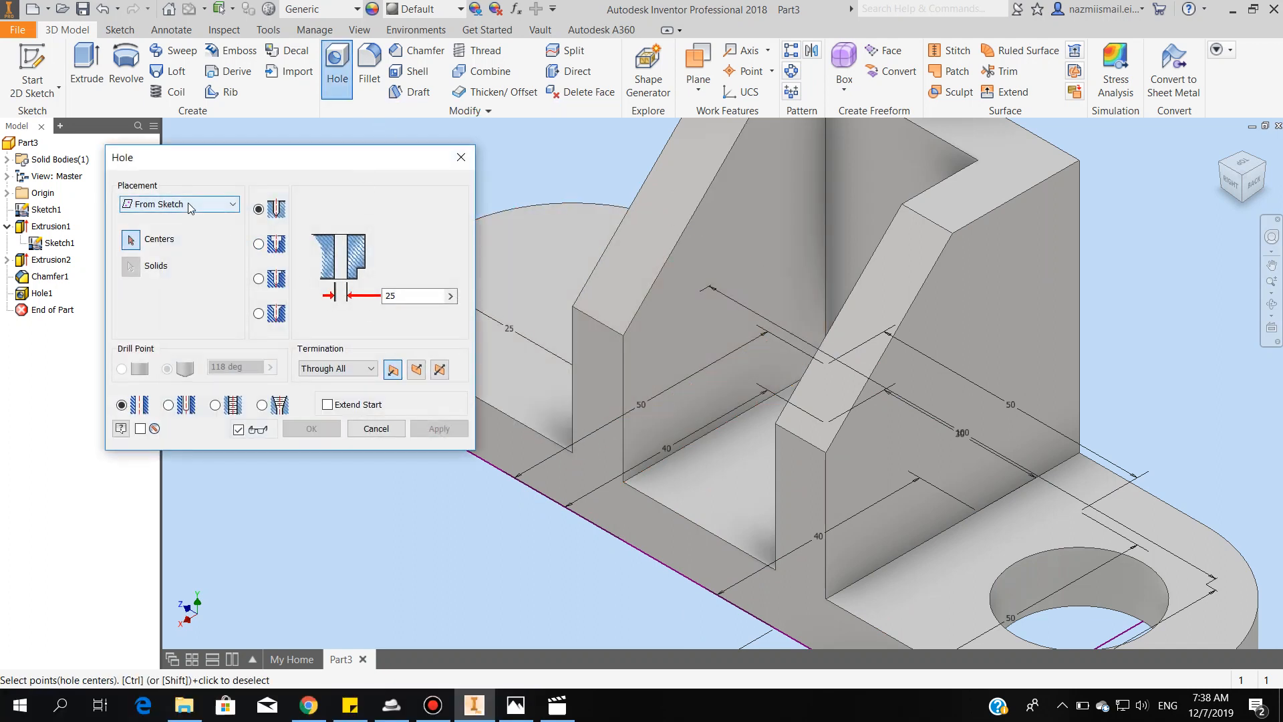
{"action": "left_click", "coordinate": [187, 203]}
{"action": "left_click", "coordinate": [177, 246]}
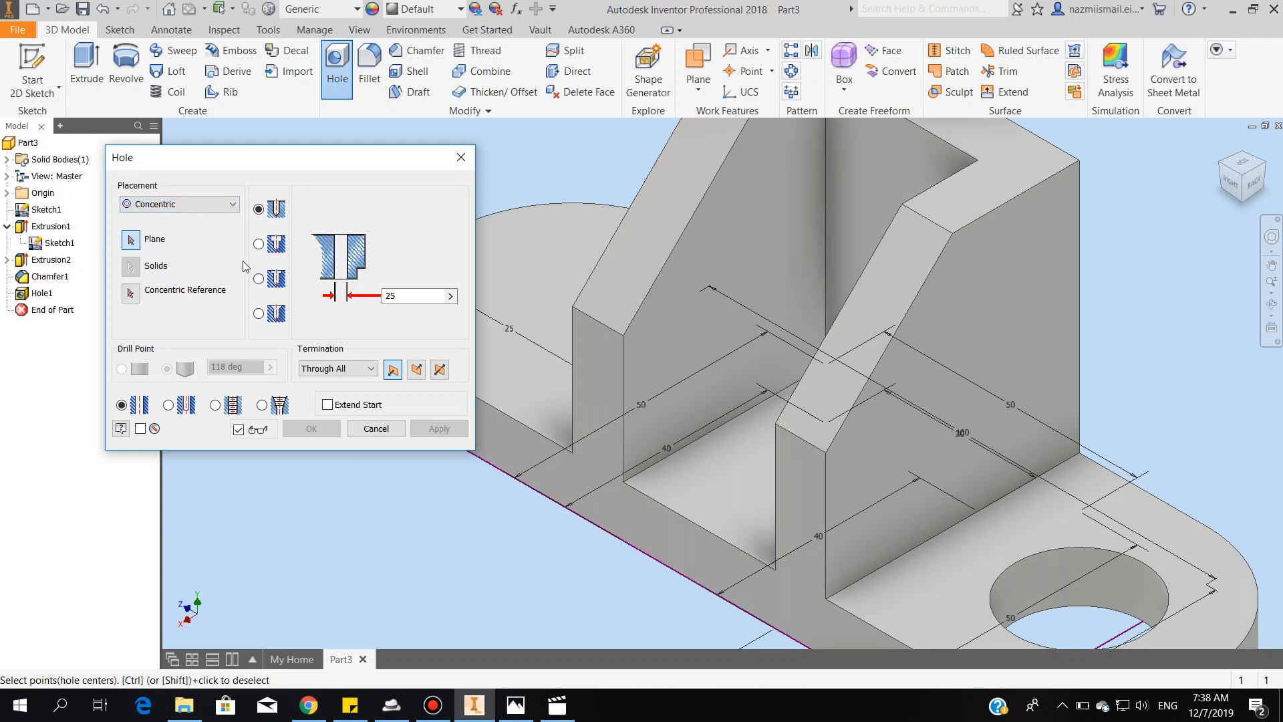
{"action": "left_click", "coordinate": [537, 285]}
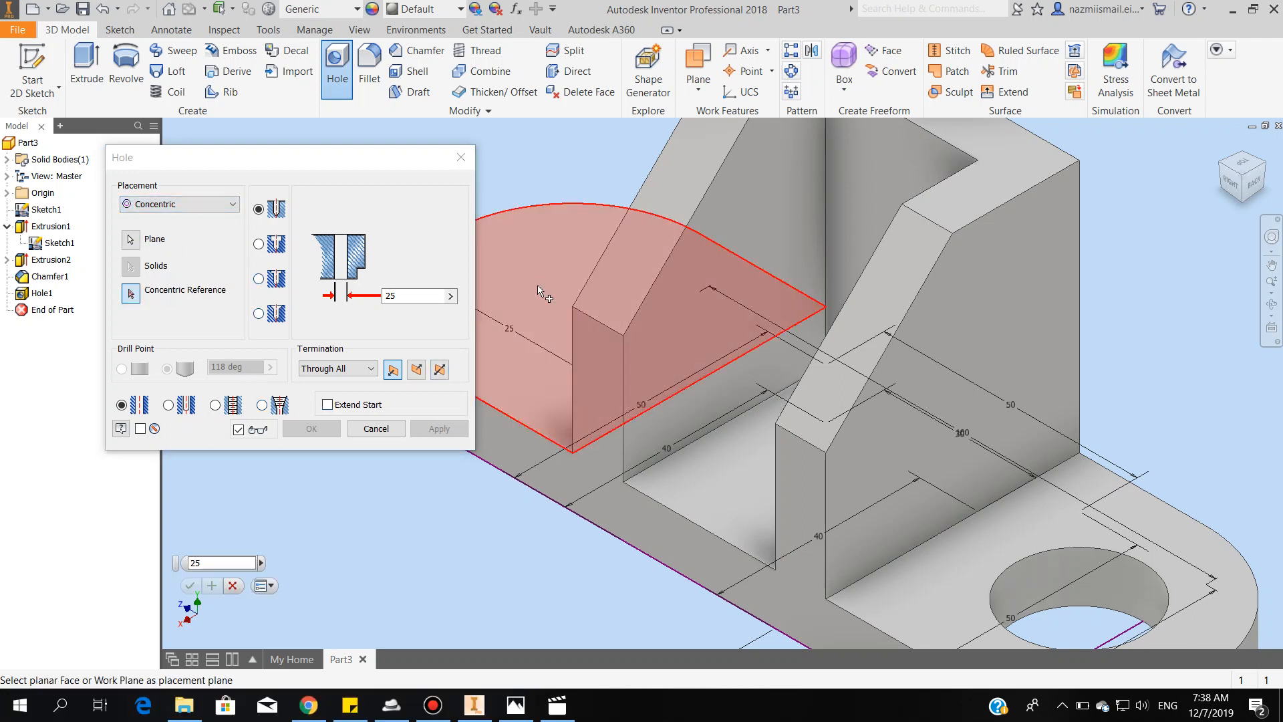
{"action": "left_click", "coordinate": [570, 206]}
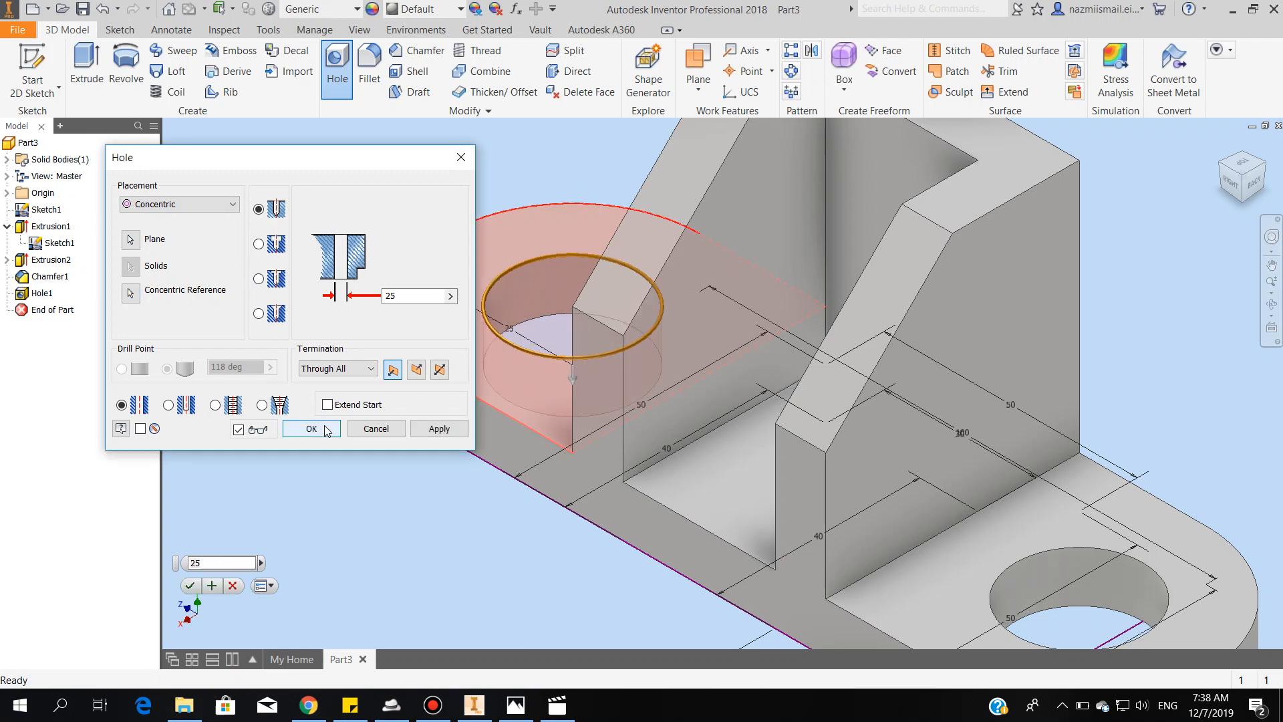
{"action": "left_click", "coordinate": [324, 429]}
Hide the shared base sketch so its profile lines and dimensions no longer display on the finished bracket
{"action": "scroll", "coordinate": [366, 356], "scroll_direction": "up", "scroll_amount": 3}
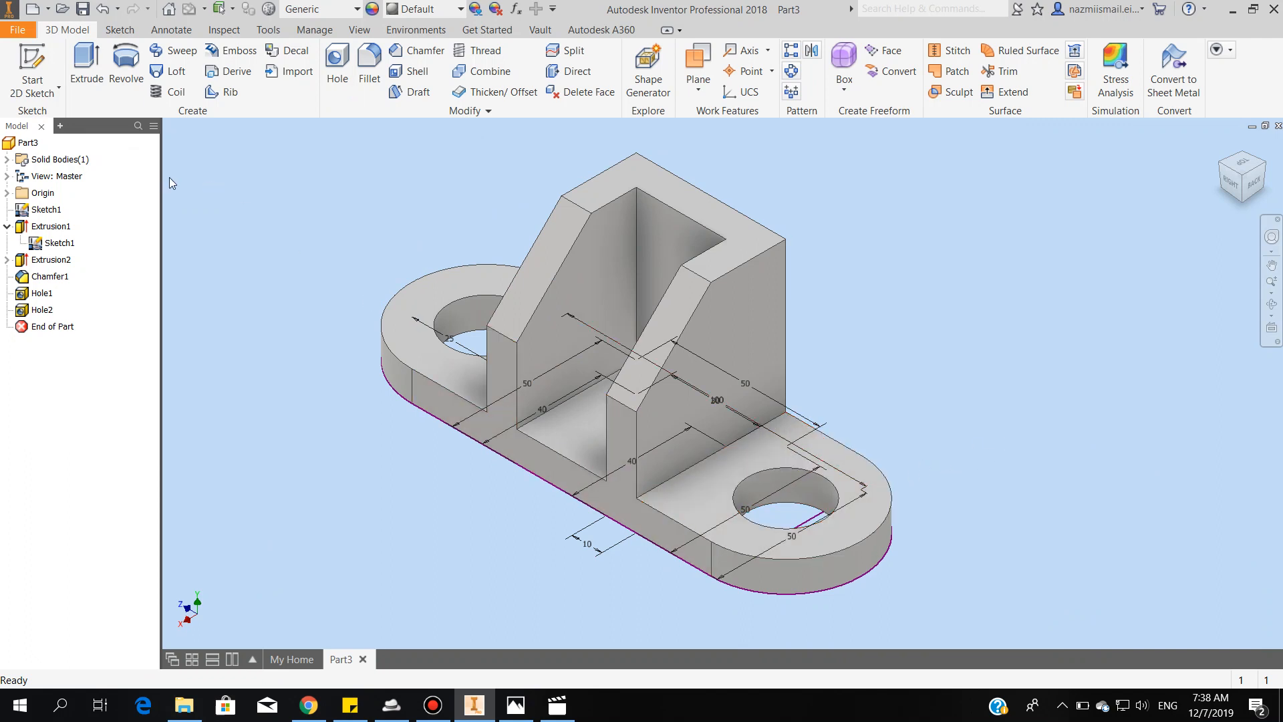
{"action": "right_click", "coordinate": [60, 246]}
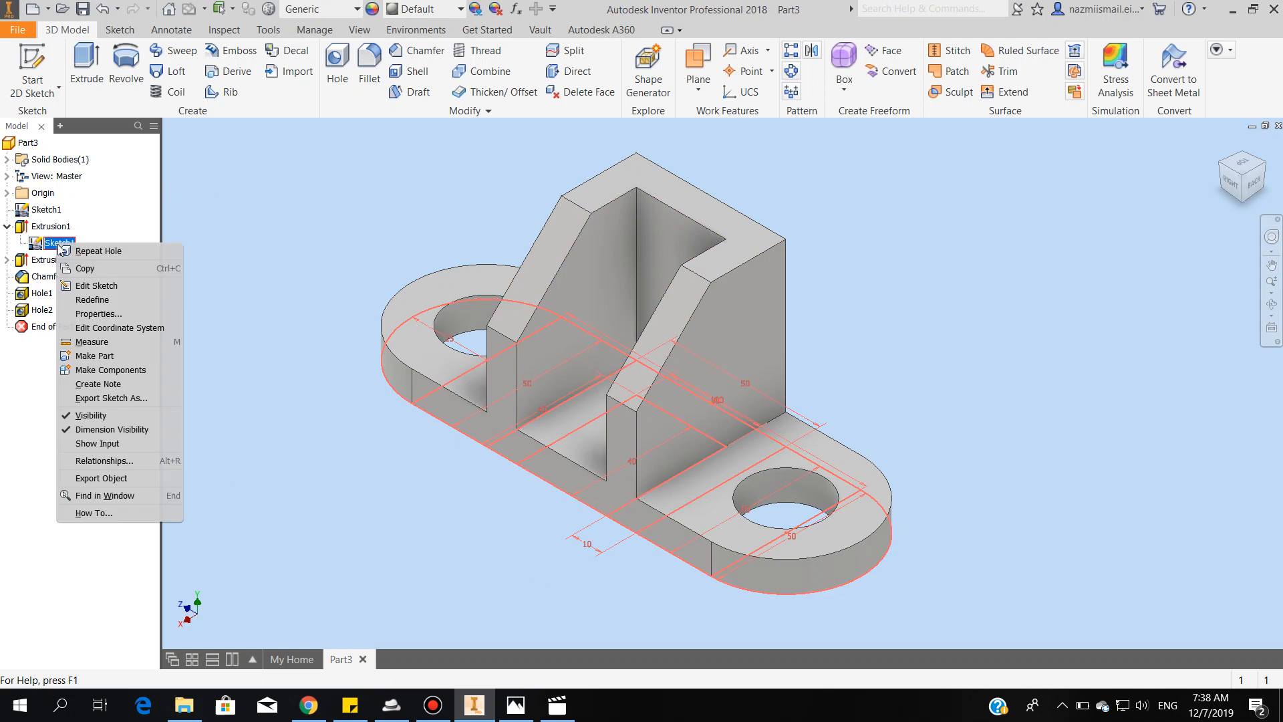
{"action": "left_click", "coordinate": [91, 416]}
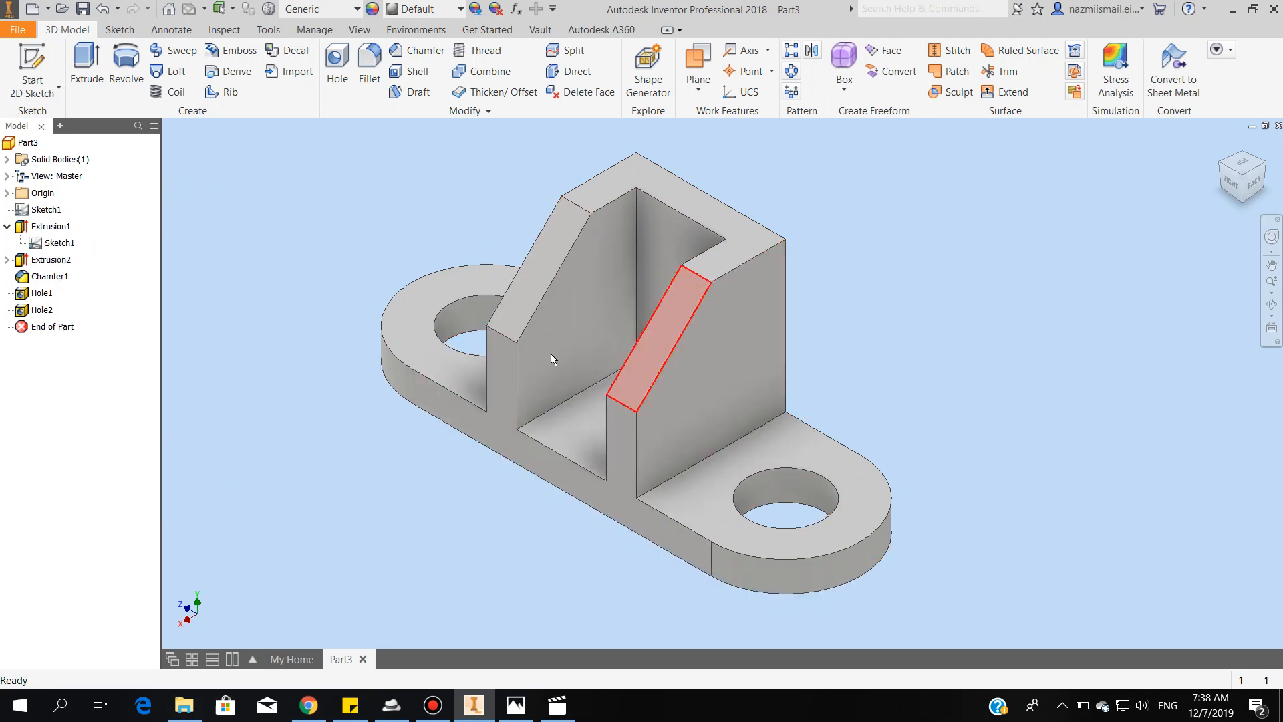
Assign Stainless Steel as the bracket's physical material in the part's iProperties
{"action": "left_click", "coordinate": [18, 31]}
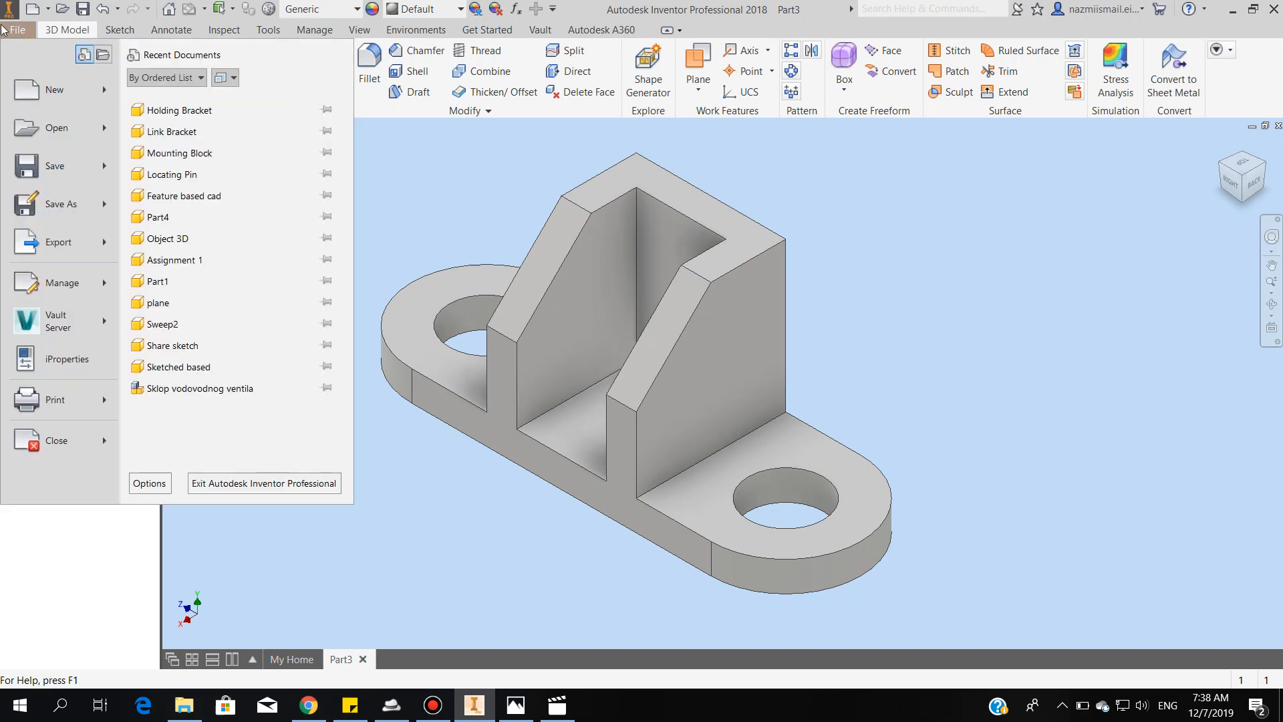
{"action": "left_click", "coordinate": [61, 367]}
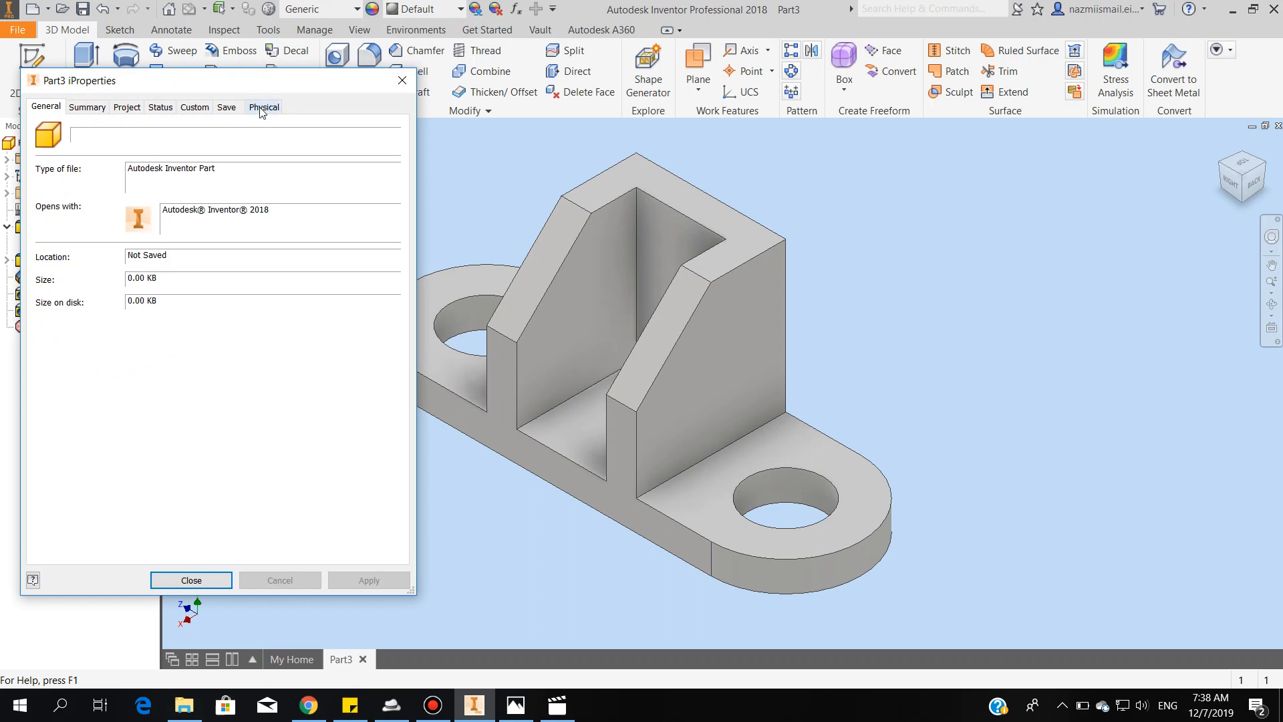
{"action": "left_click", "coordinate": [261, 109]}
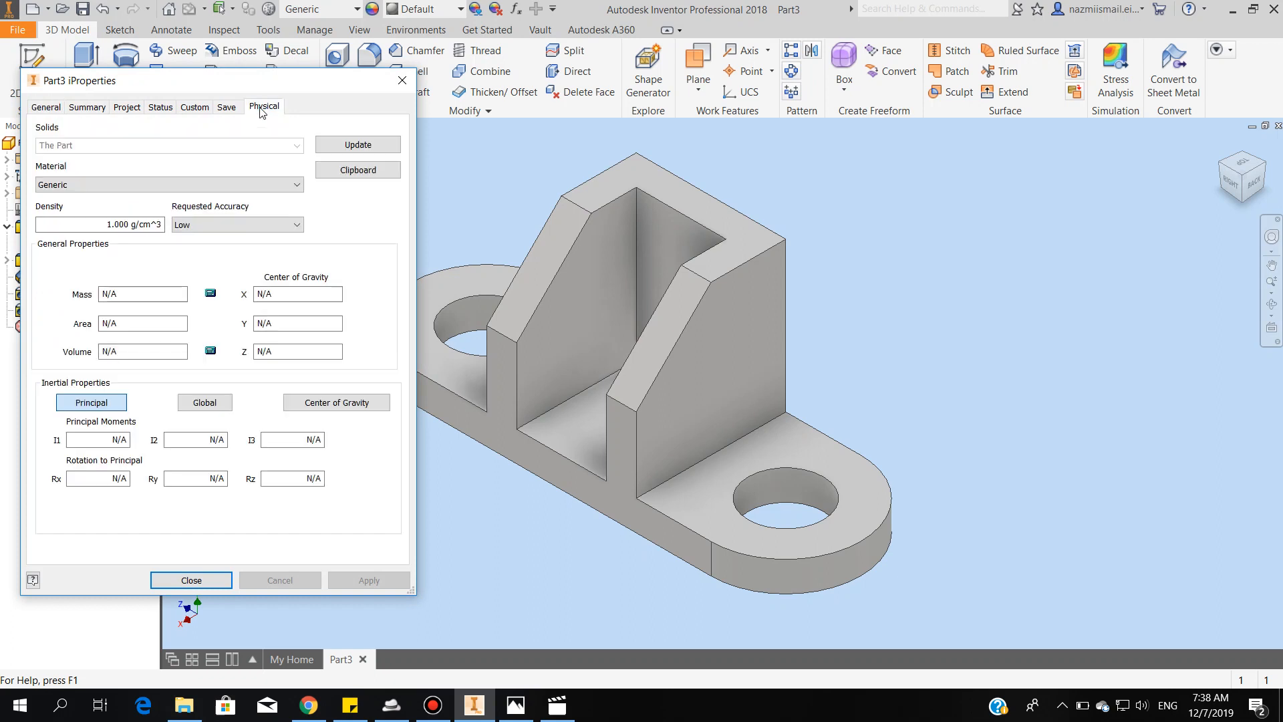
{"action": "left_click", "coordinate": [106, 185]}
{"action": "scroll", "coordinate": [137, 403], "scroll_direction": "down", "scroll_amount": 6}
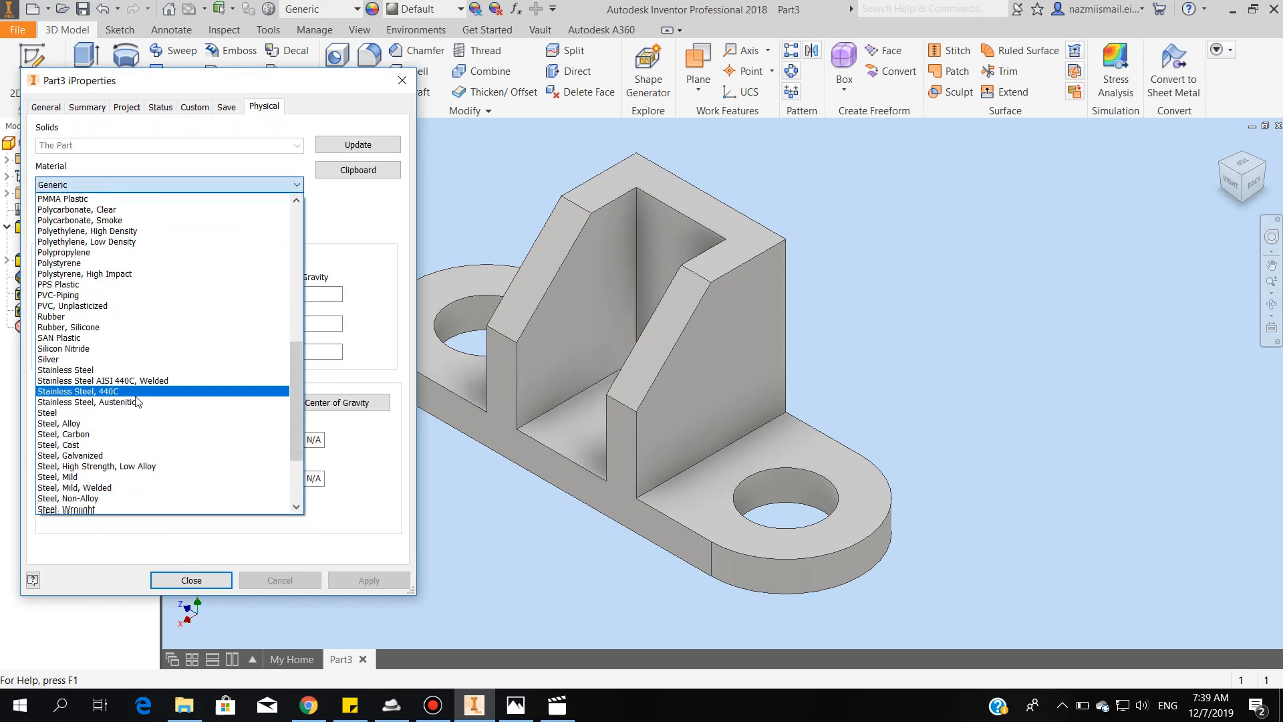
{"action": "left_click", "coordinate": [93, 371]}
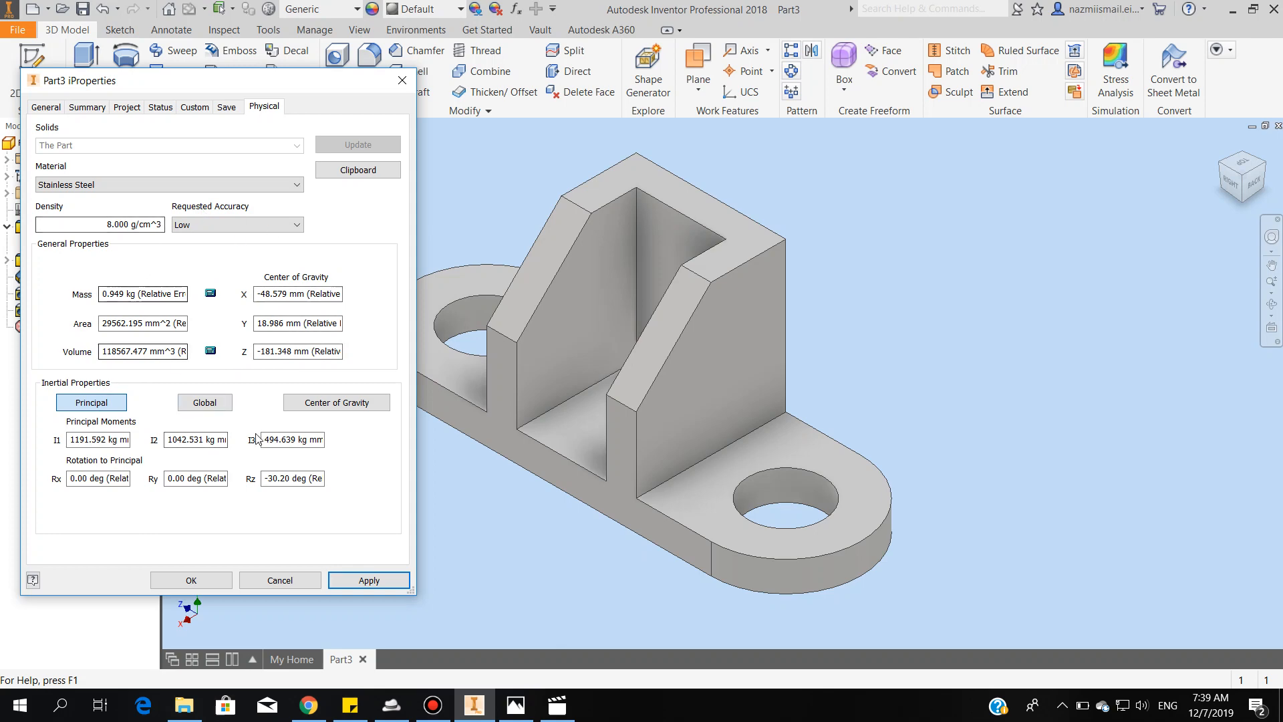
{"action": "left_click", "coordinate": [200, 580]}
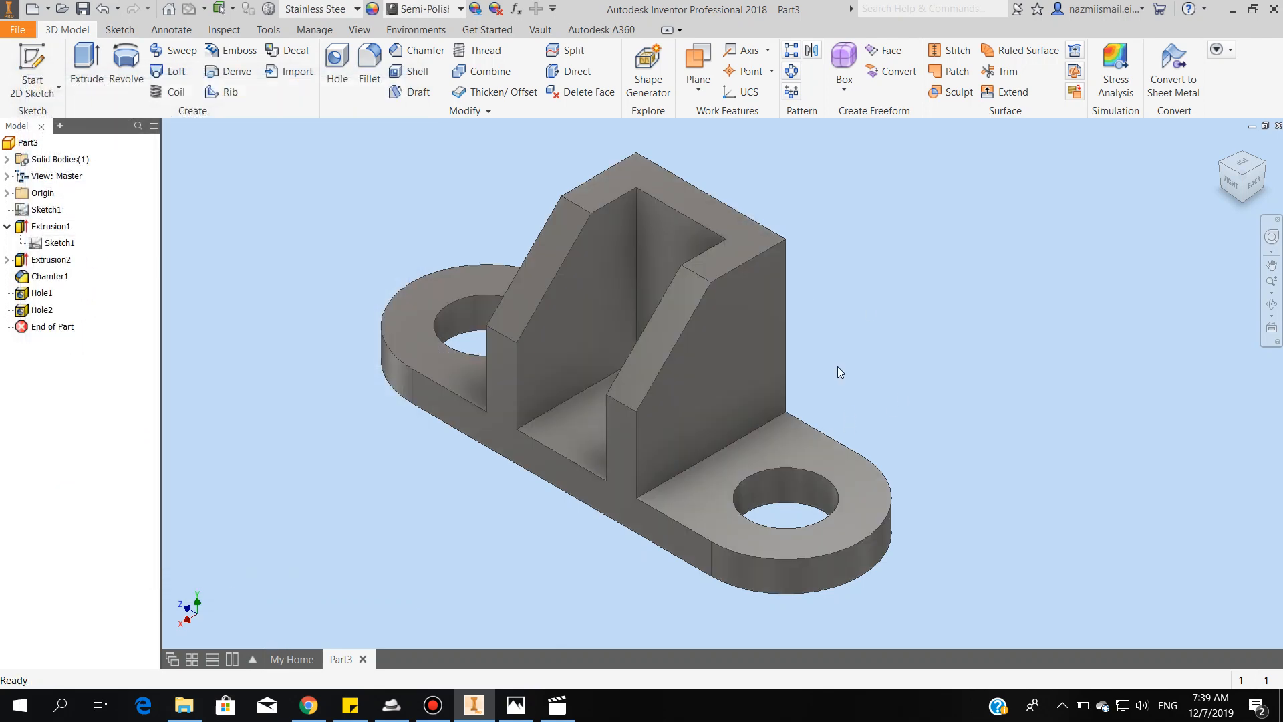
{"action": "middle_click_drag", "start_coordinate": [837, 366], "coordinate": [877, 372]}
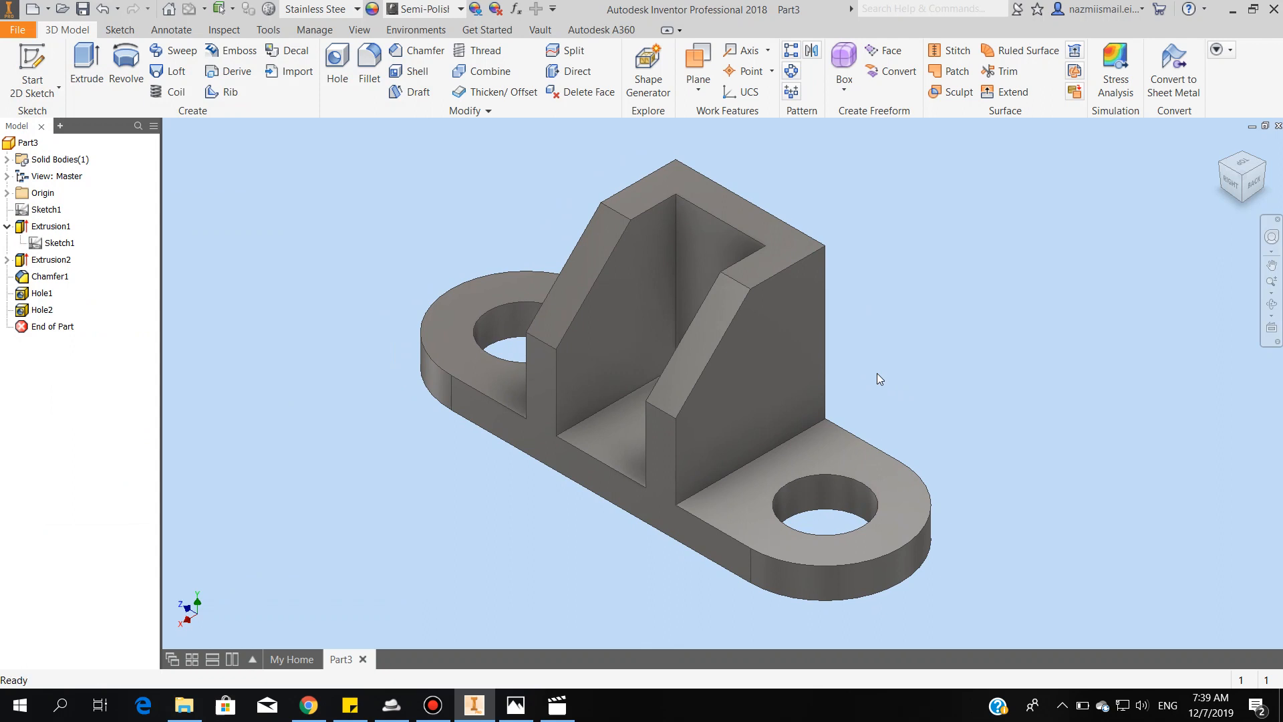